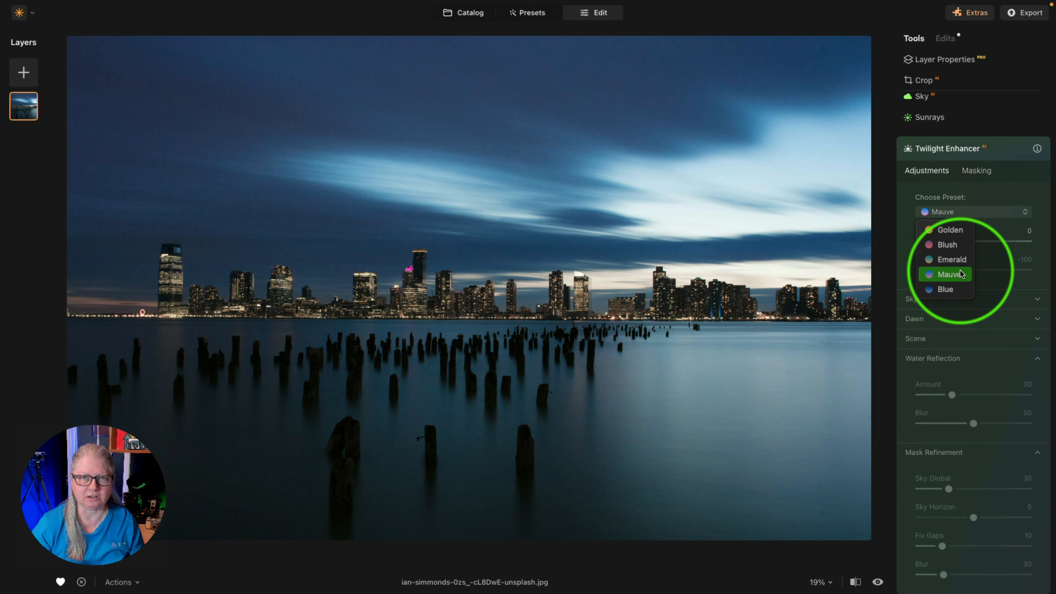
Try the Golden, Blush, Emerald, Mauve and Blue presets of the Twilight Enhancer on the skyline photo.
click(949, 232)
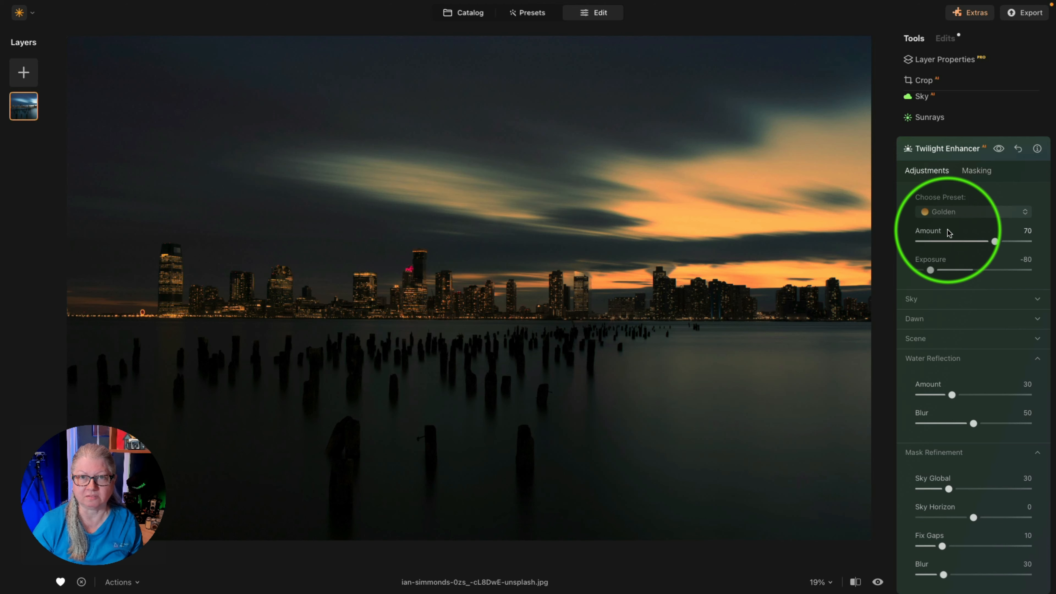
click(943, 213)
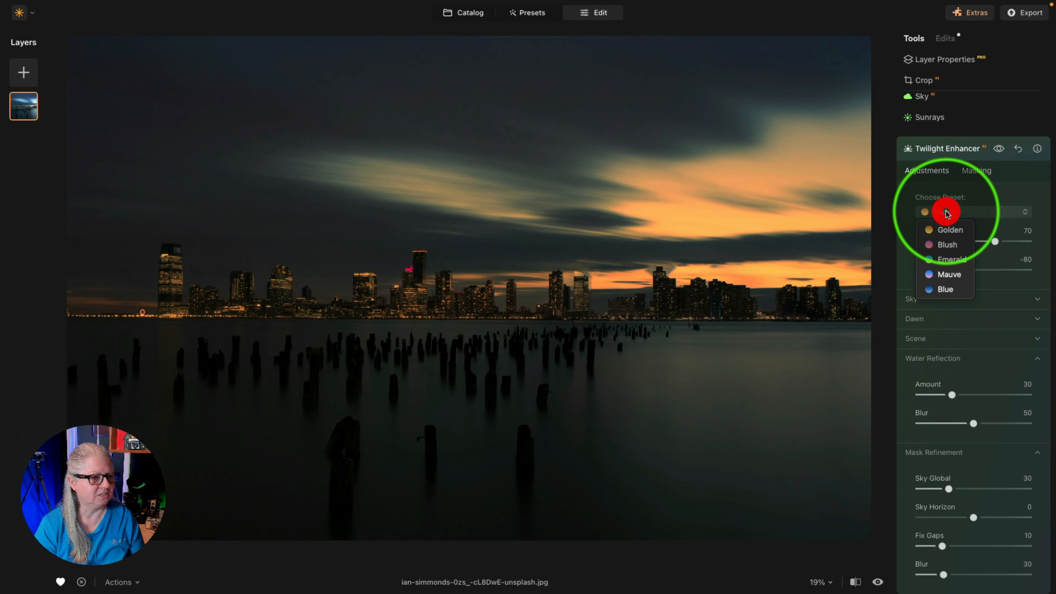
click(946, 244)
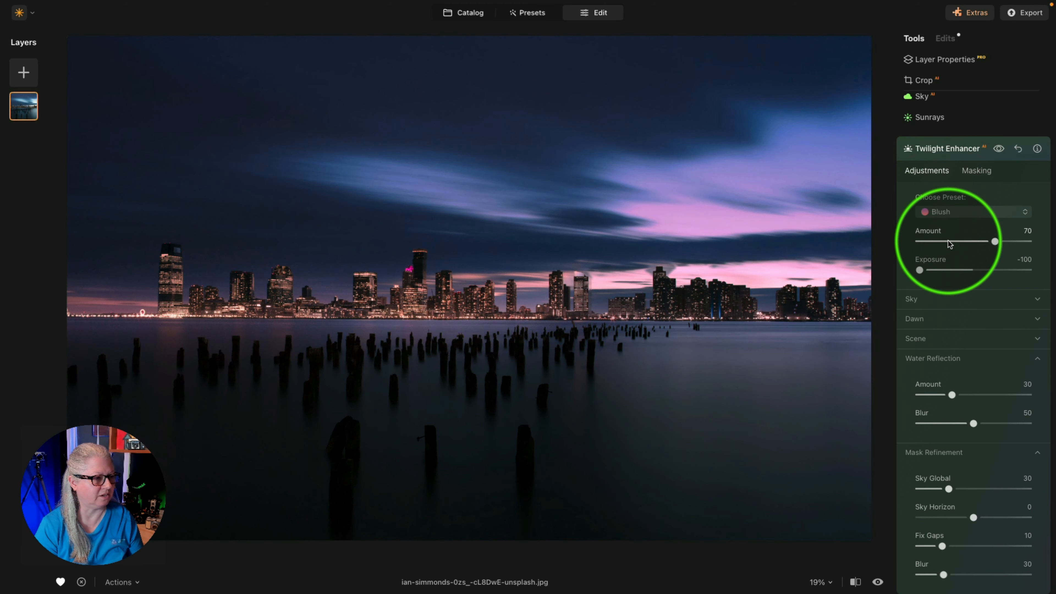
click(952, 213)
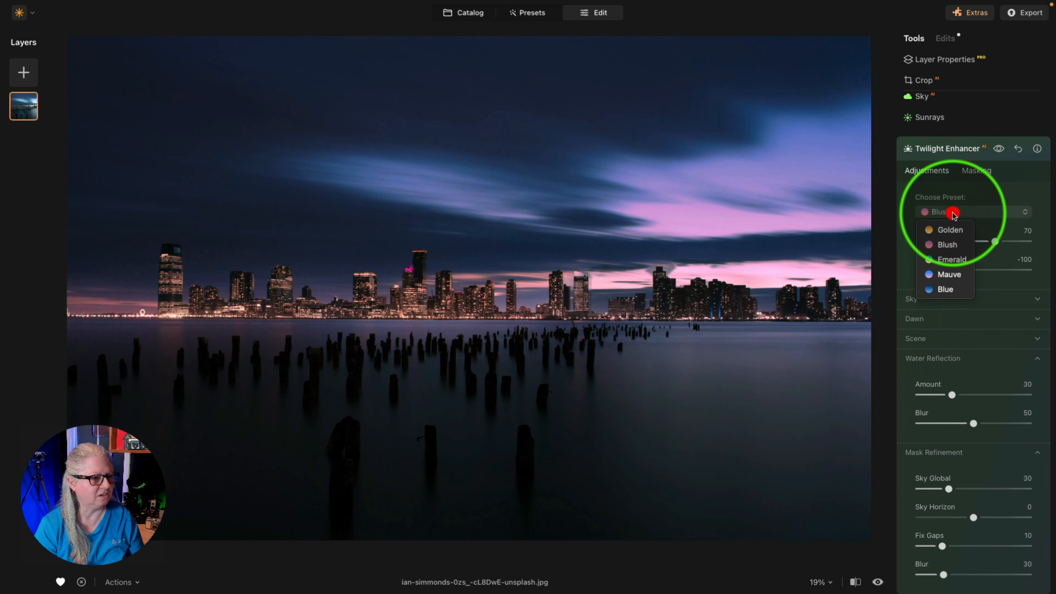
click(952, 259)
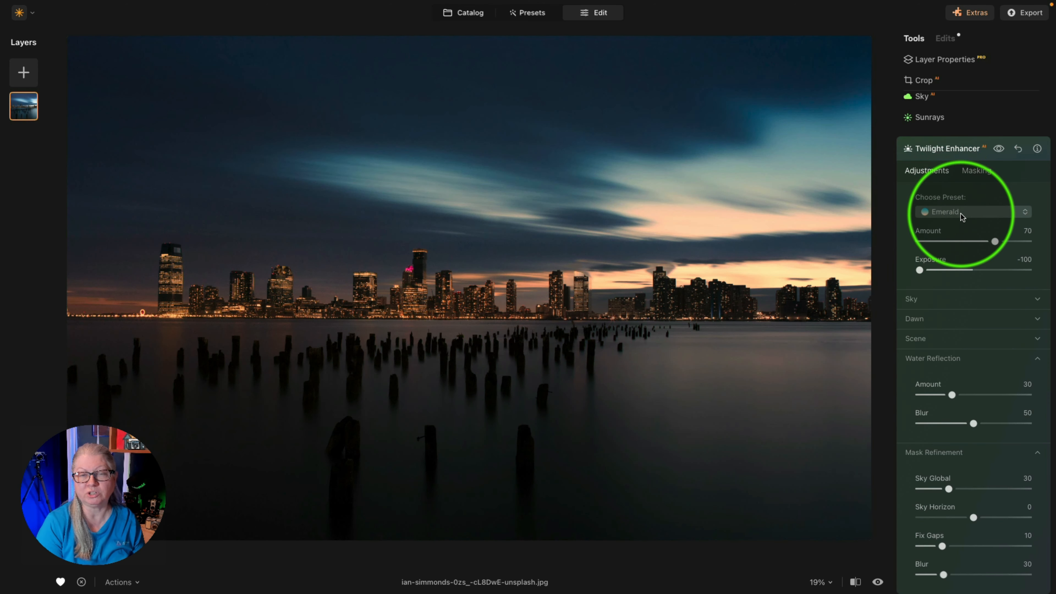
click(962, 216)
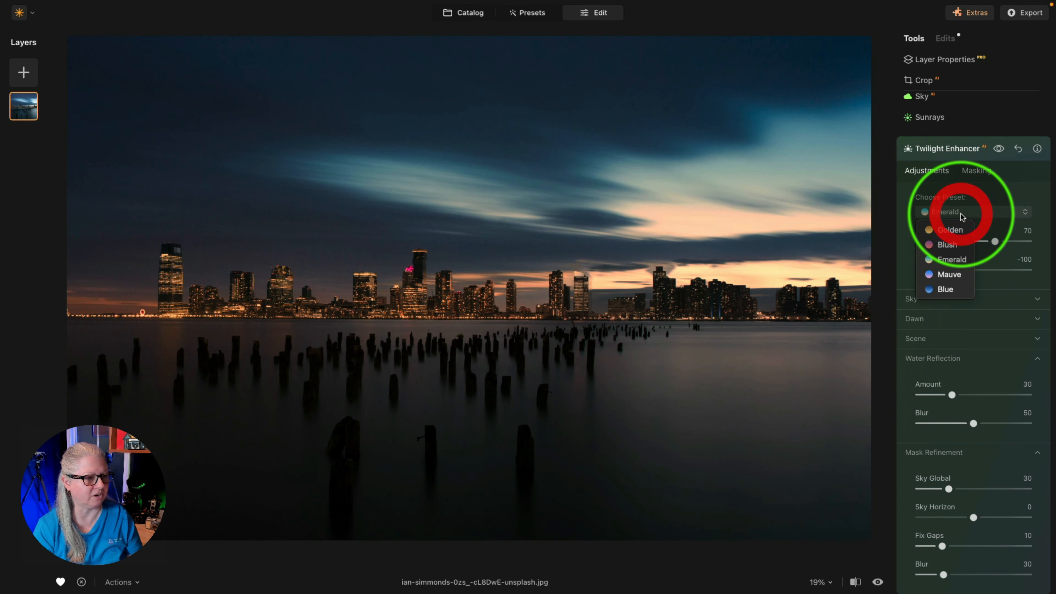
click(956, 275)
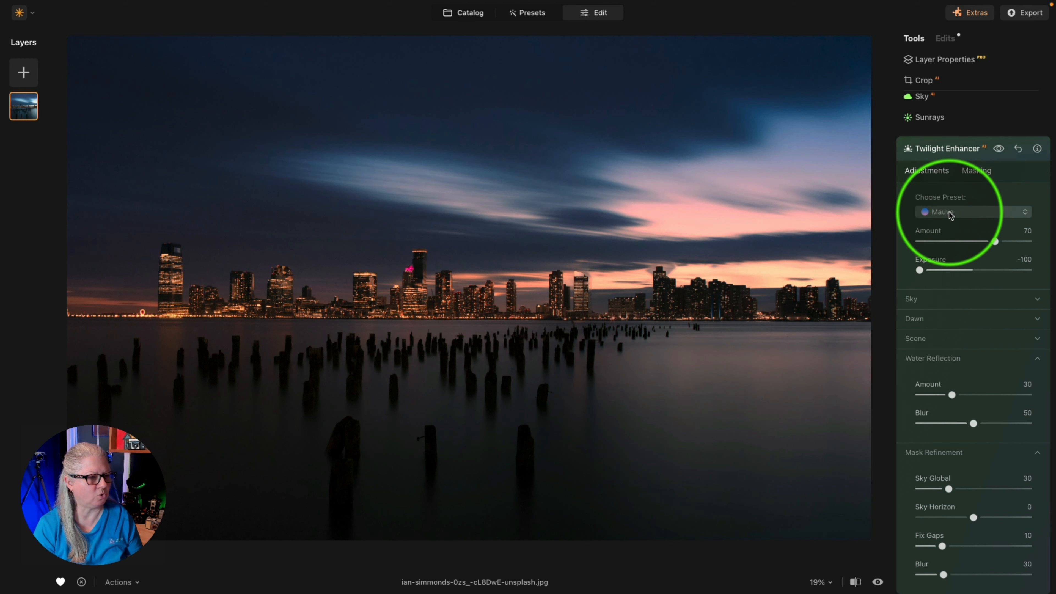
click(958, 214)
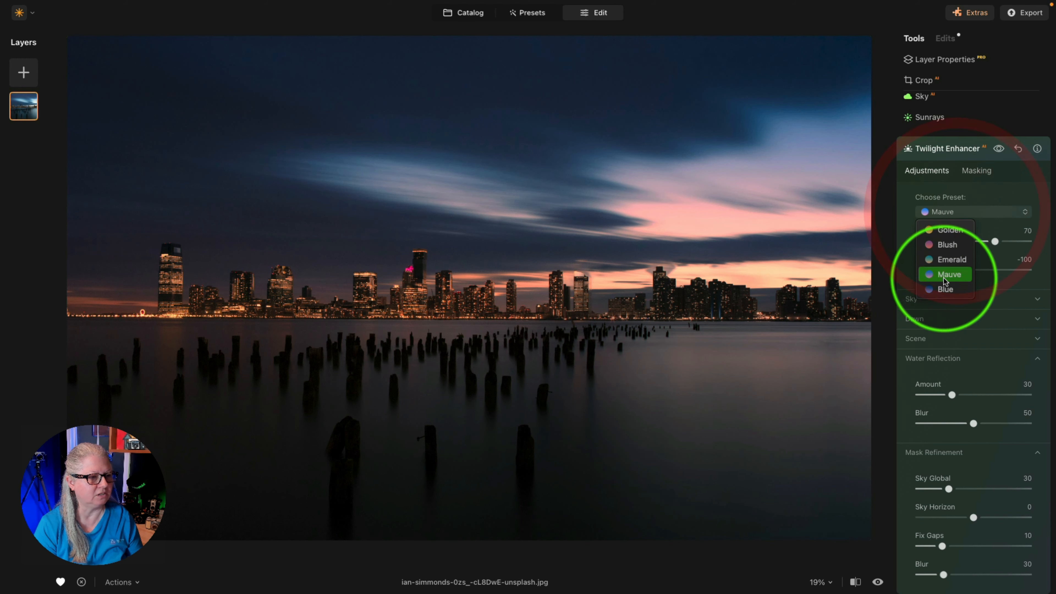
click(947, 291)
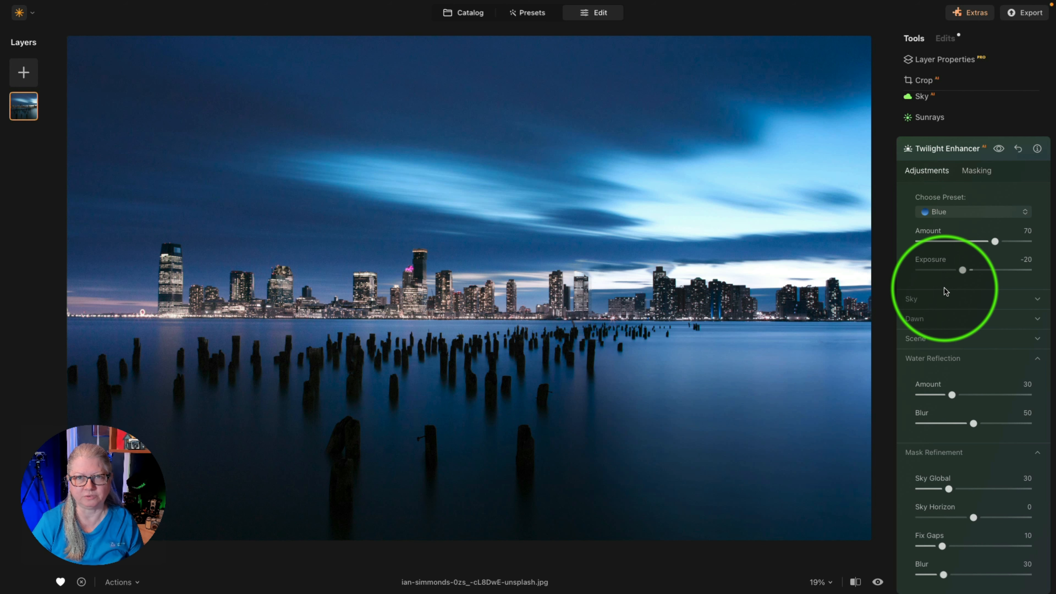
Apply the Emerald preset in the Twilight Enhancer and set its overall Amount to 80 and Exposure to -75.
click(952, 213)
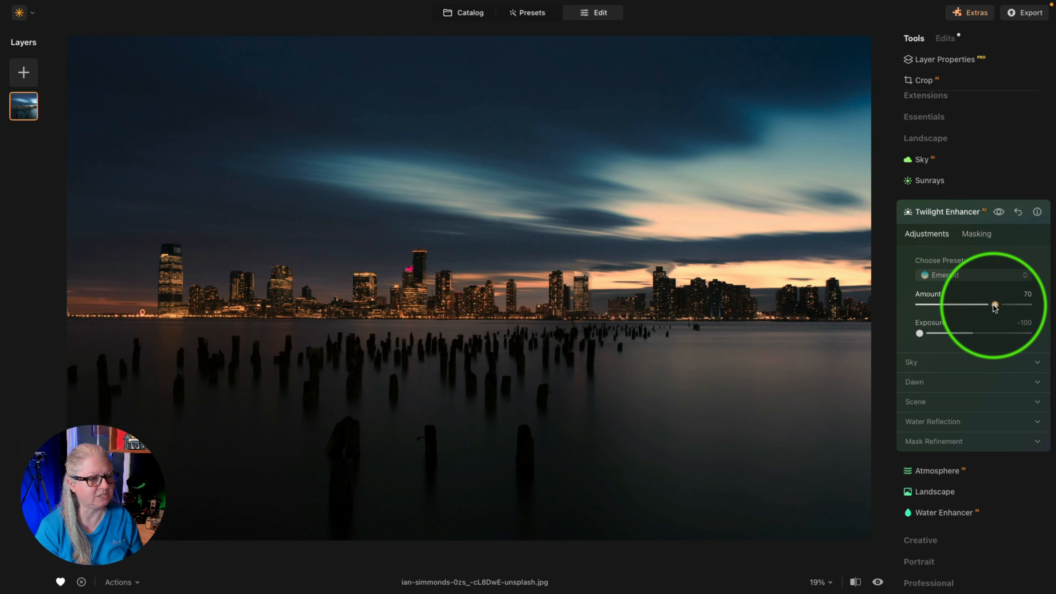
mouse_move(995, 306)
mouse_down()
mouse_move(912, 305)
mouse_move(1031, 306)
mouse_move(967, 305)
mouse_move(1006, 304)
mouse_up()
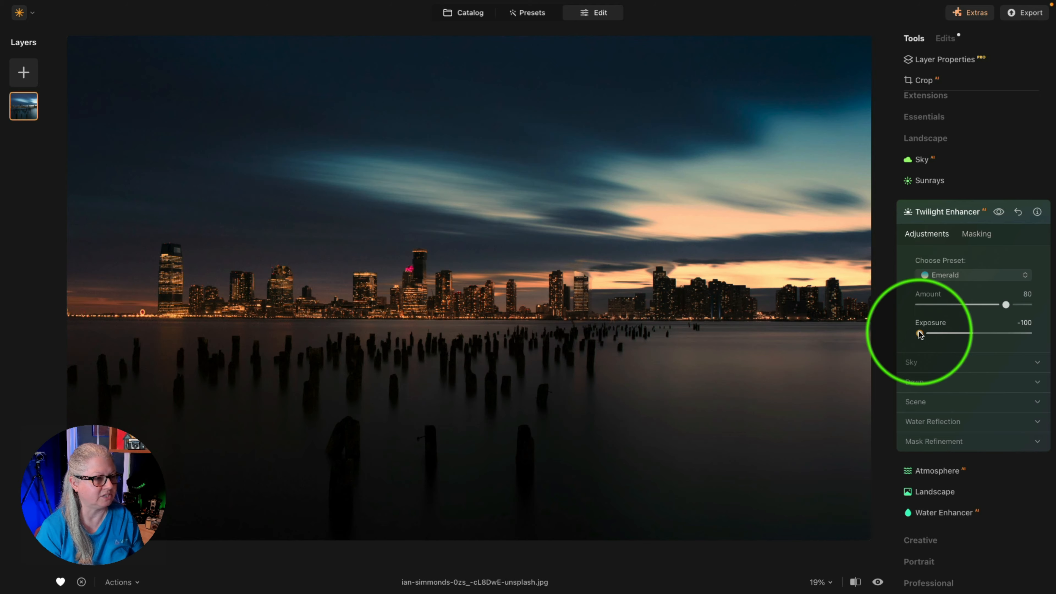
drag(920, 332, 955, 332)
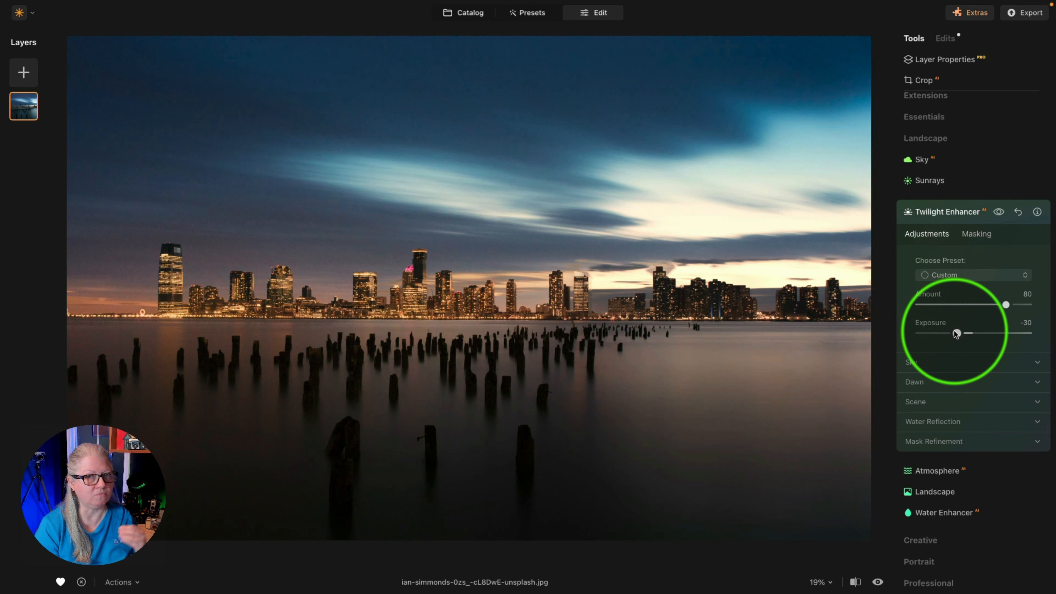
drag(956, 333, 929, 330)
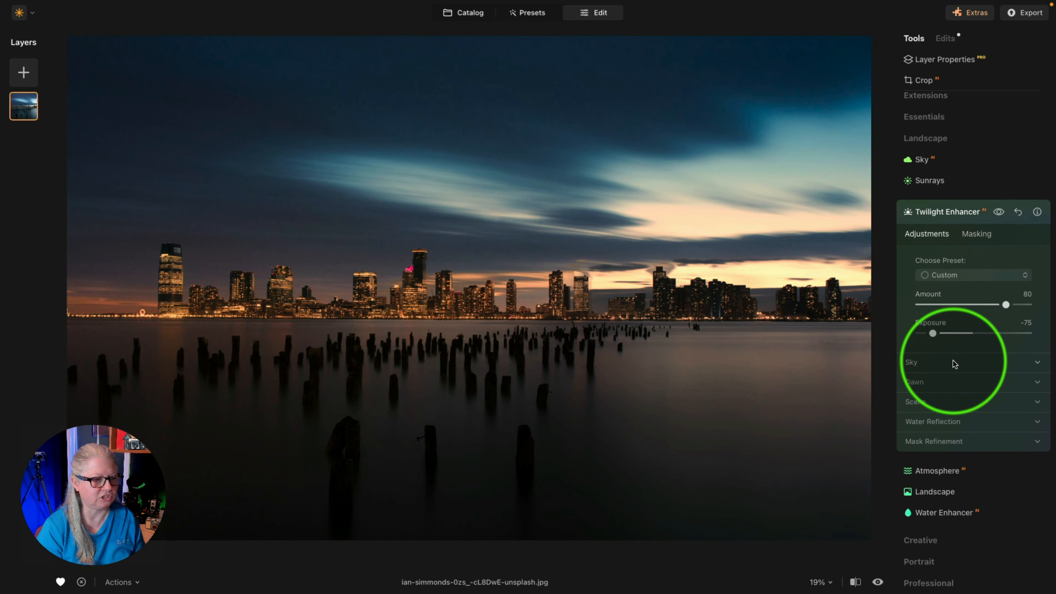
Set the Twilight Enhancer's Sky Temperature to 17 and Sky Tint to -36.
click(1038, 365)
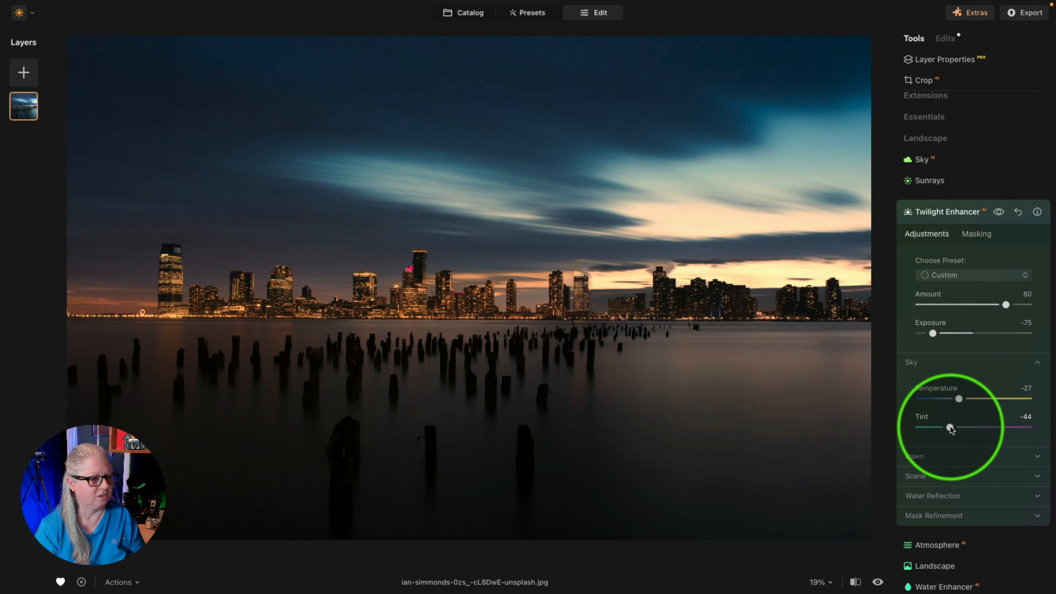
drag(951, 427, 983, 391)
drag(950, 428, 954, 427)
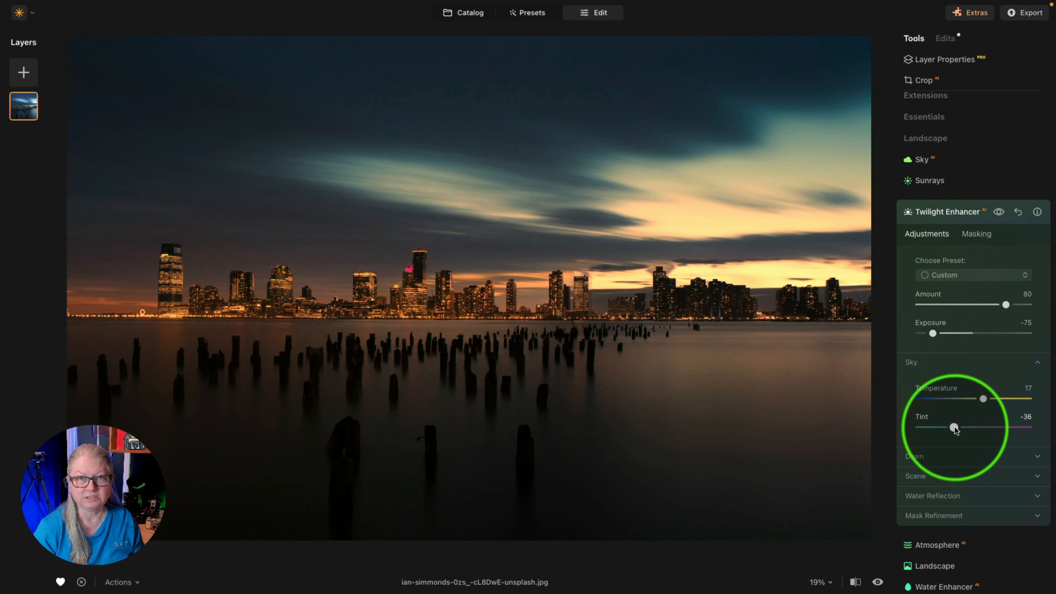
click(1039, 366)
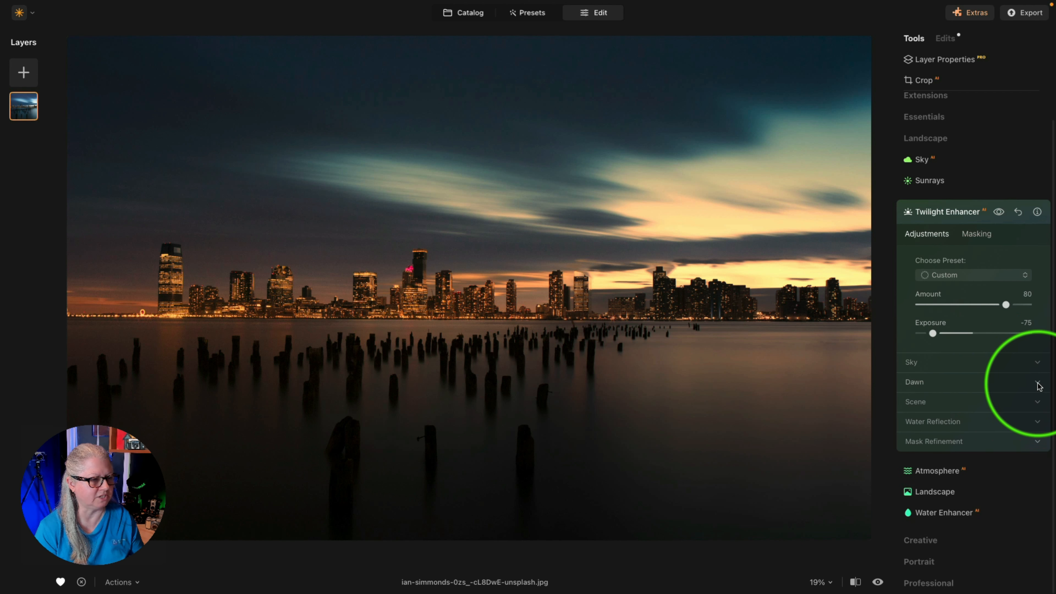
Set the mask refinement's Sky Horizon to 1, and the Dawn effect's Size to 70 and Exposure to 31.
click(1023, 381)
scroll(1019, 369, down, 5)
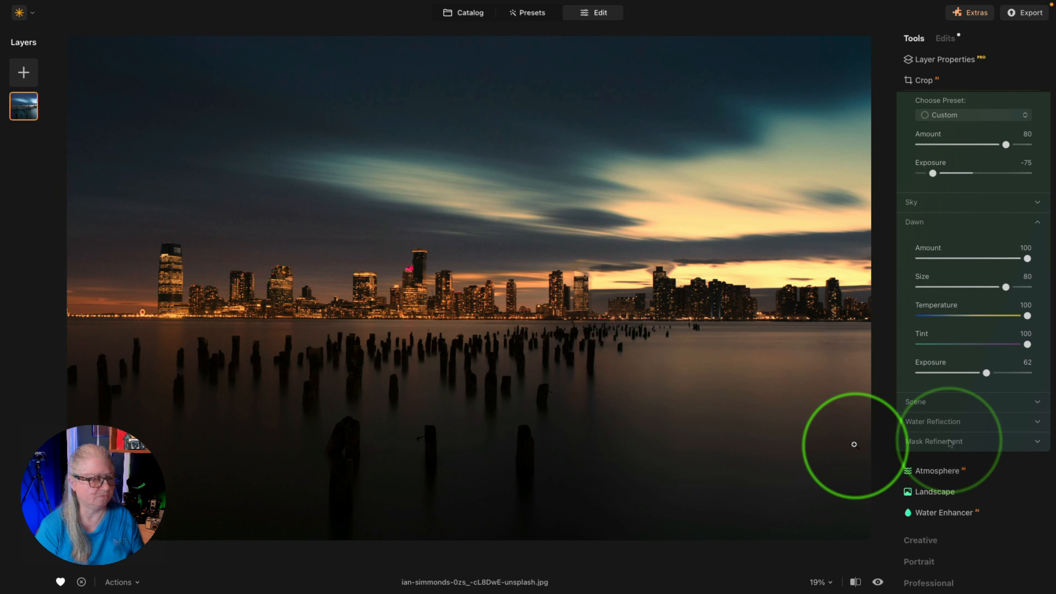
click(1036, 441)
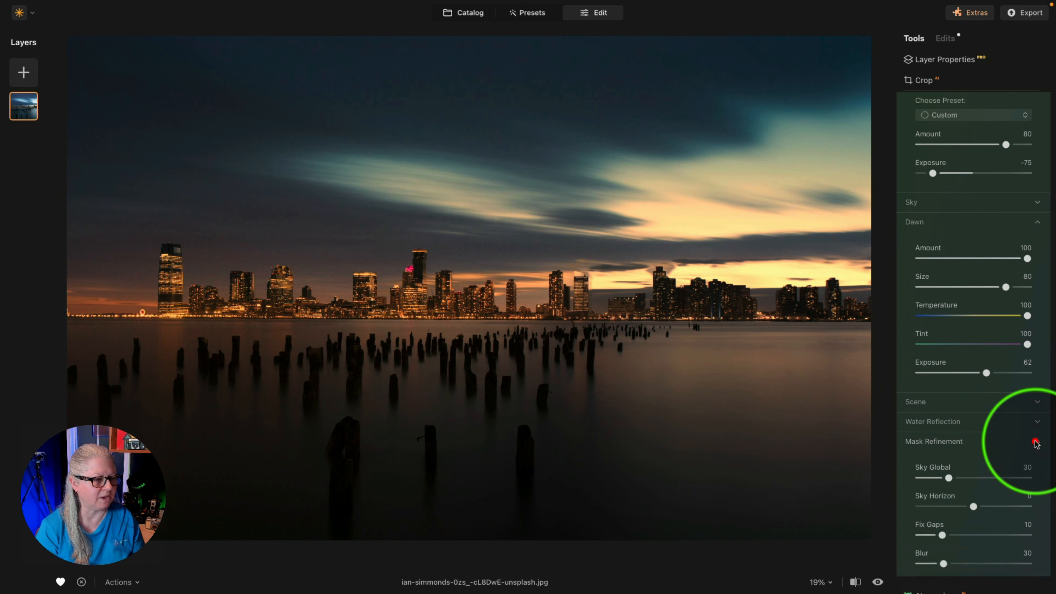
scroll(966, 420, down, 2)
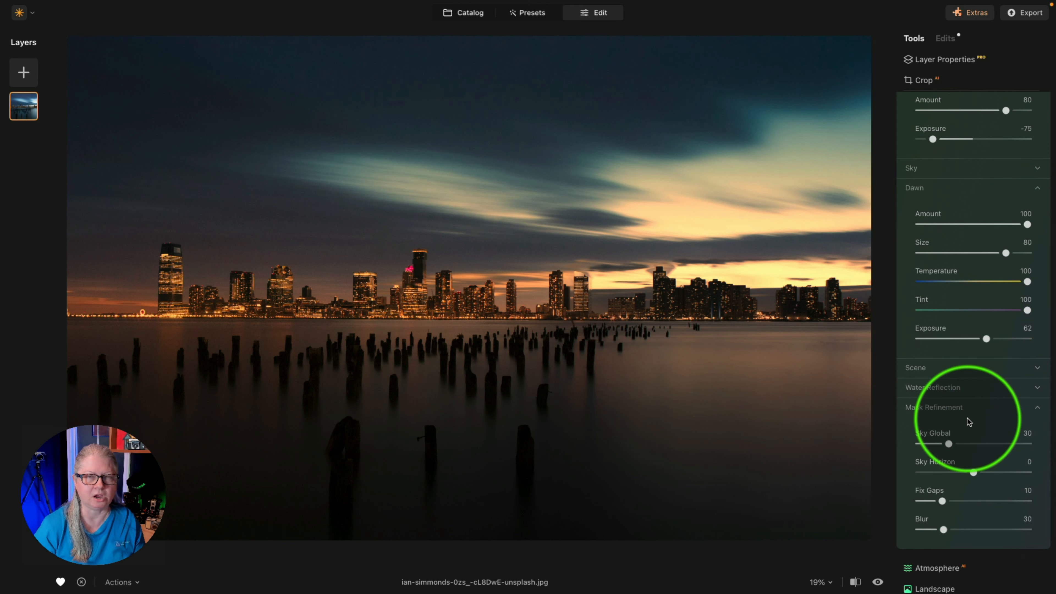
click(975, 471)
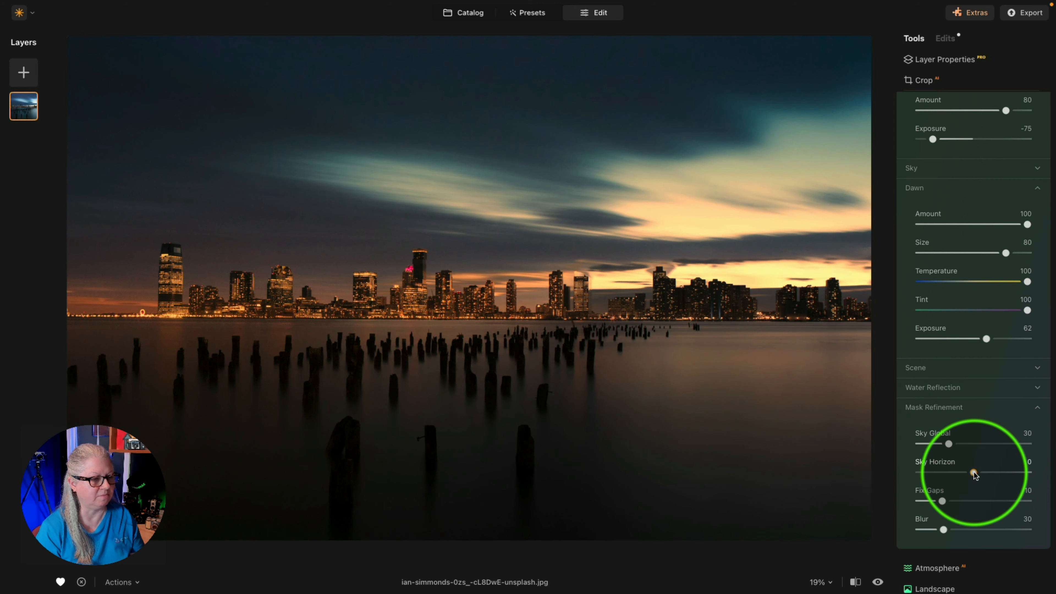
mouse_move(974, 473)
mouse_down()
mouse_move(992, 473)
mouse_move(974, 473)
mouse_up()
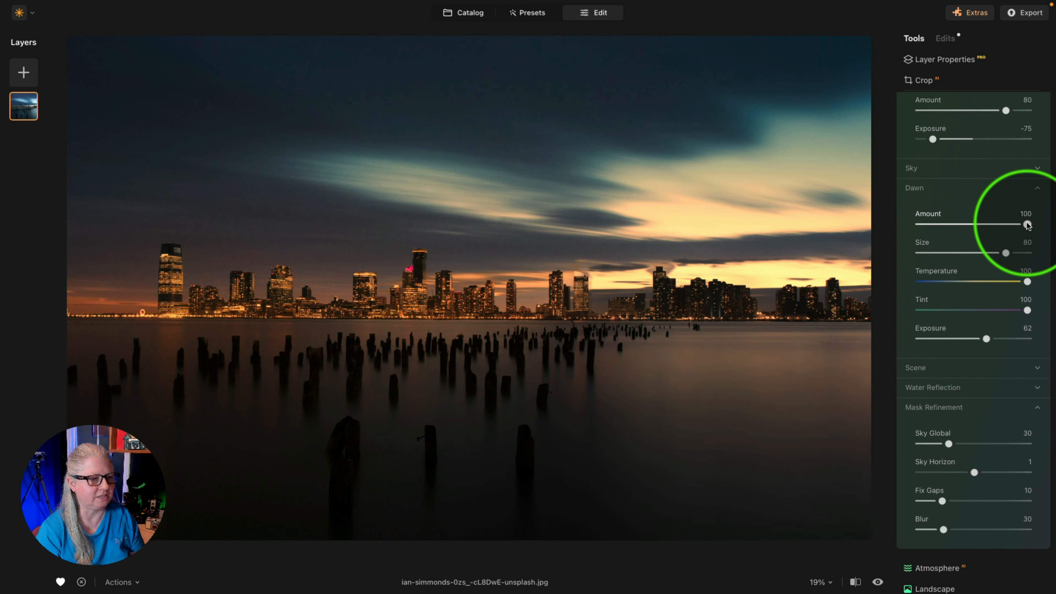
drag(1028, 225, 996, 247)
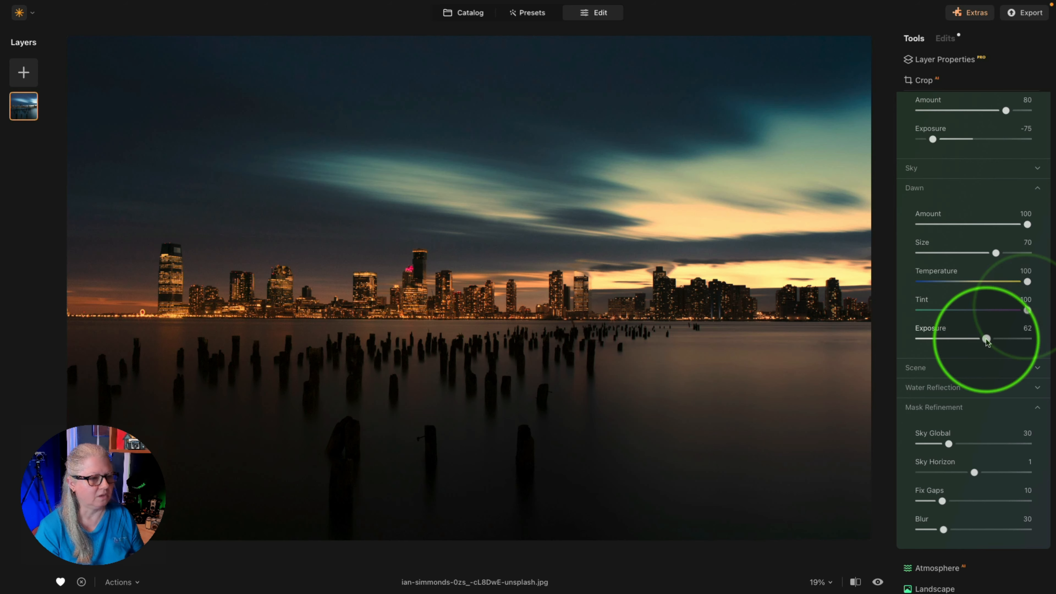
drag(985, 339, 953, 339)
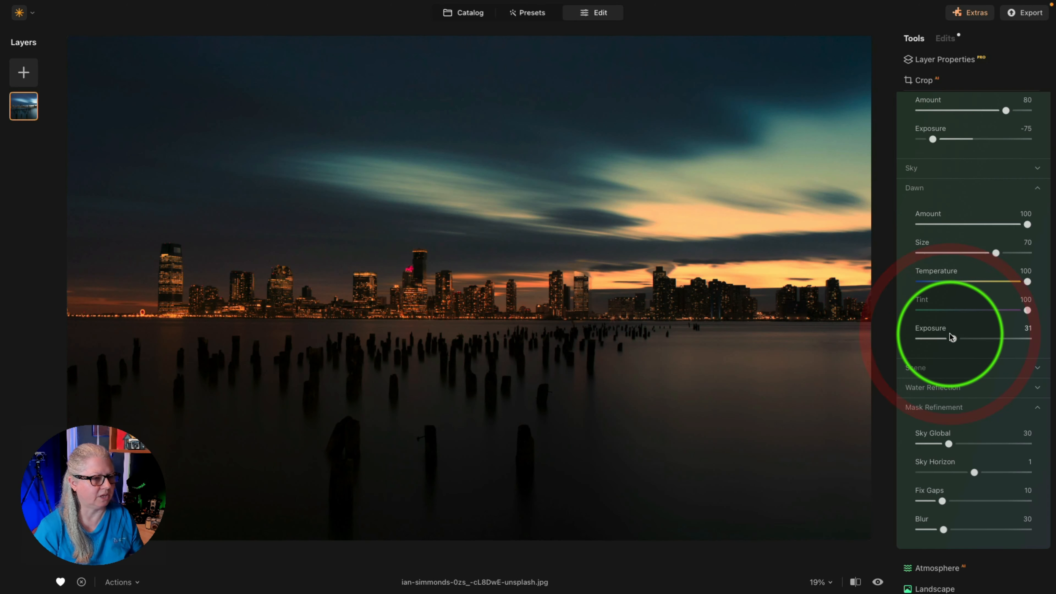
Raise the mask refinement's Sky Global to 96 and check the building edges along the skyline at 100% zoom.
click(663, 278)
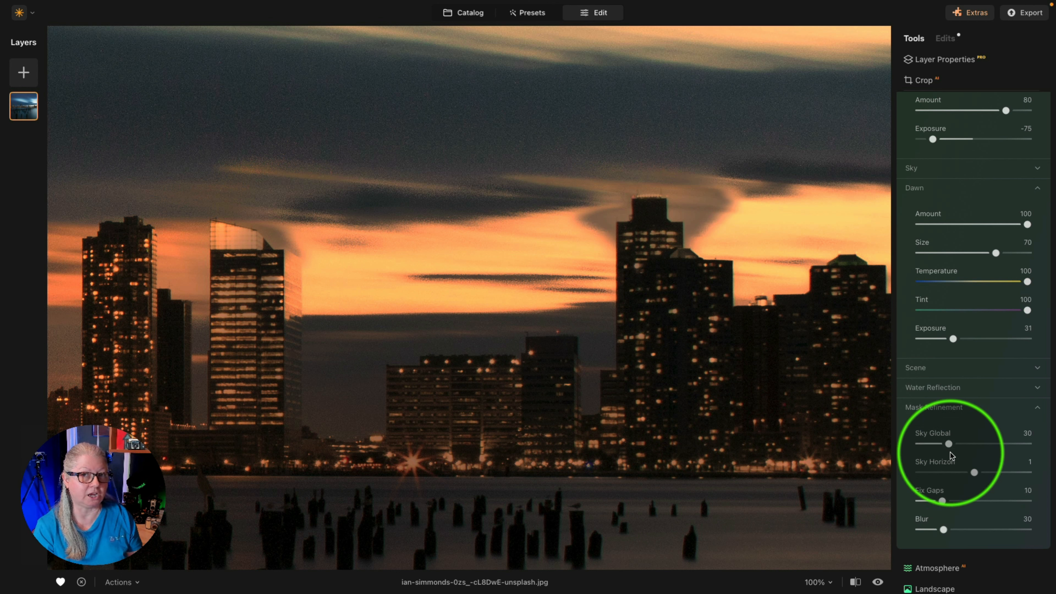
scroll(950, 452, down, 2)
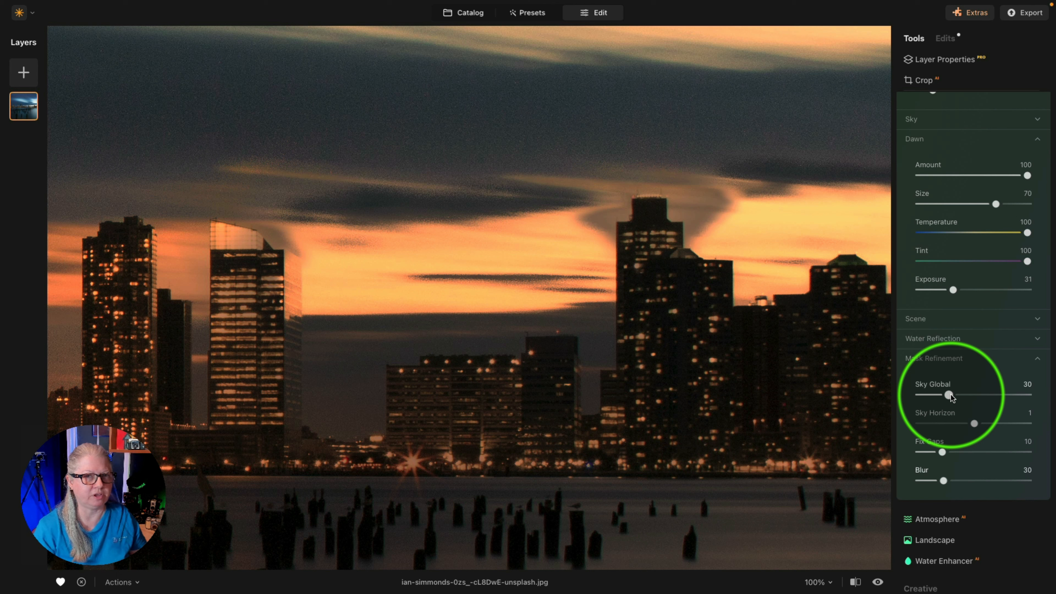
drag(951, 395, 1027, 393)
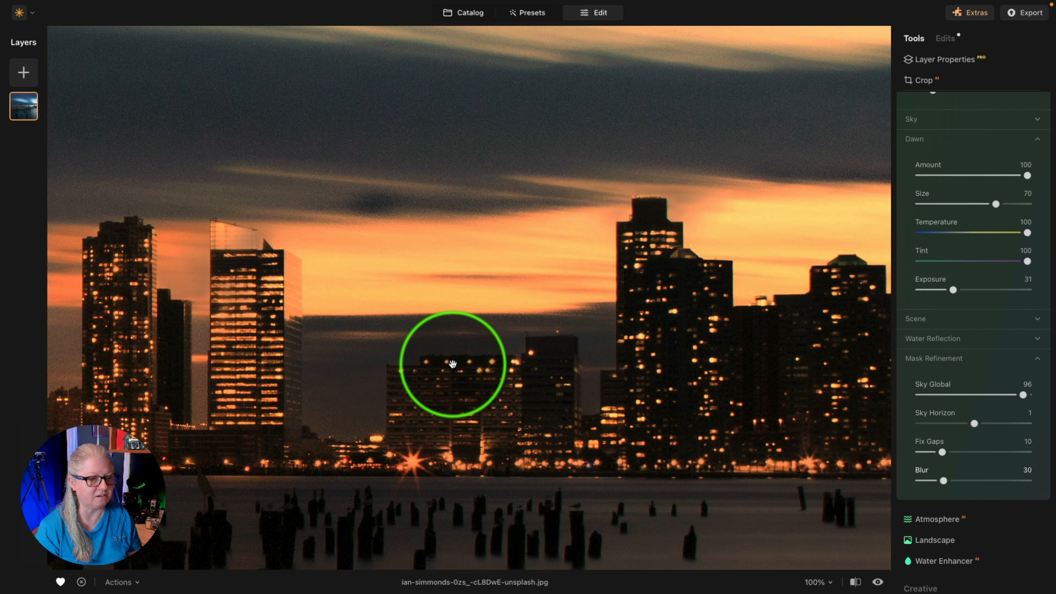
drag(676, 338, 435, 337)
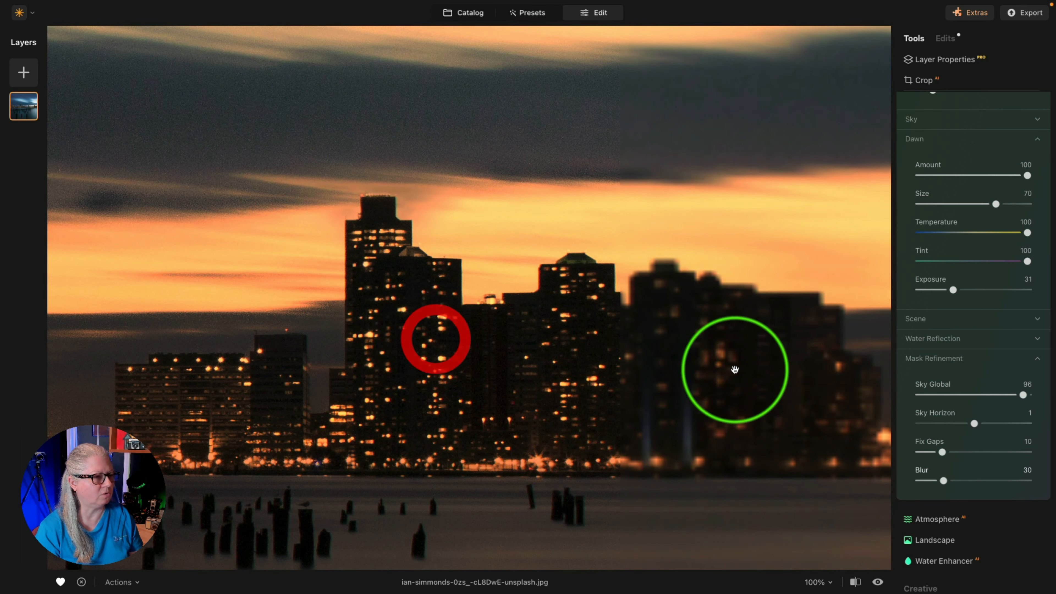
drag(759, 356, 467, 345)
drag(748, 366, 533, 364)
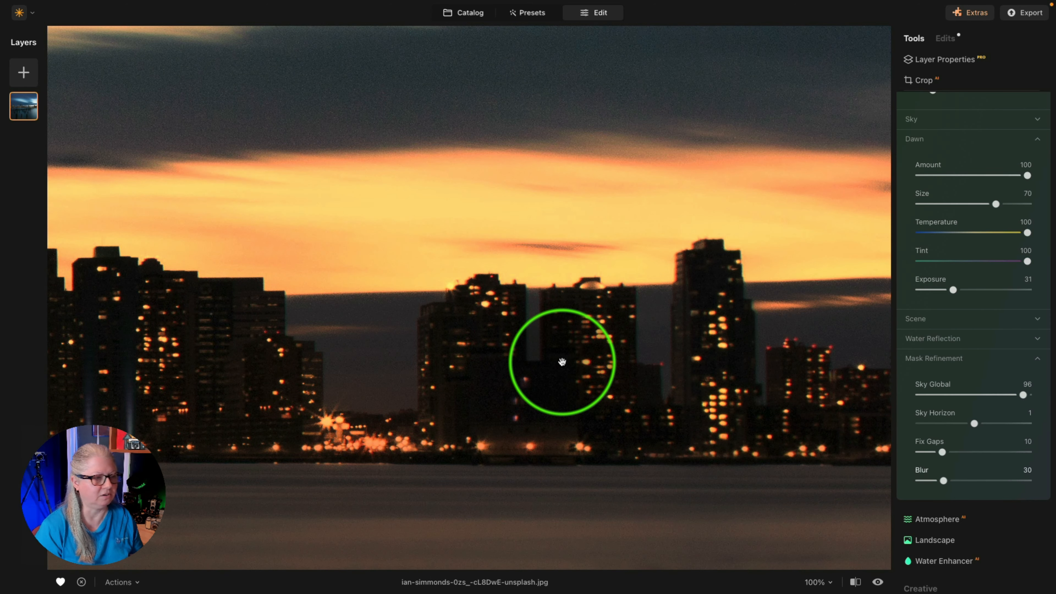
click(562, 362)
Set the mask refinement's Blur to 21 and Fix Gaps to 34, checking the buildings and the sky above them.
drag(944, 481, 943, 453)
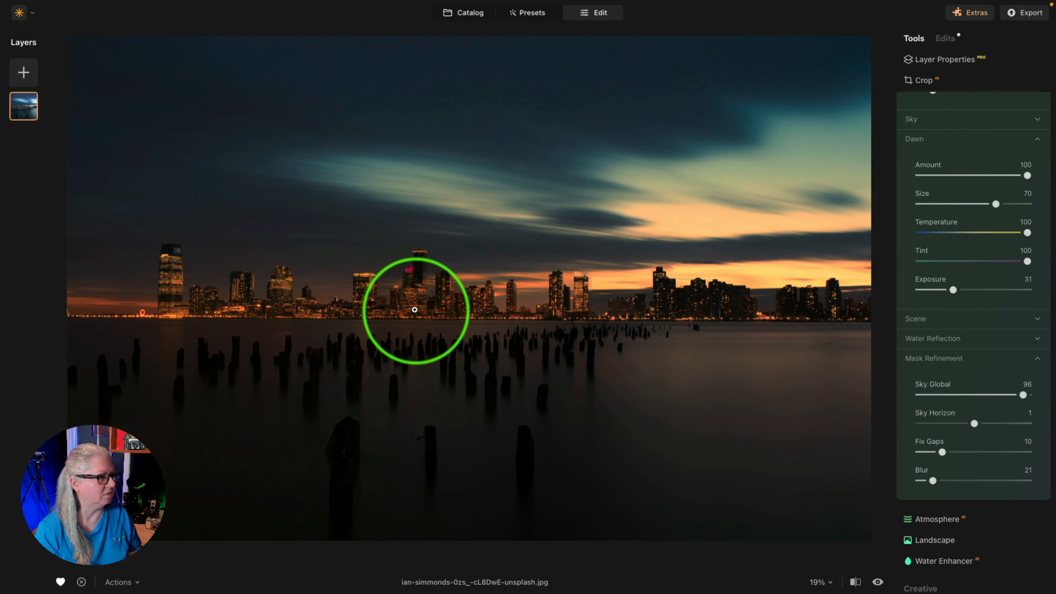
click(206, 285)
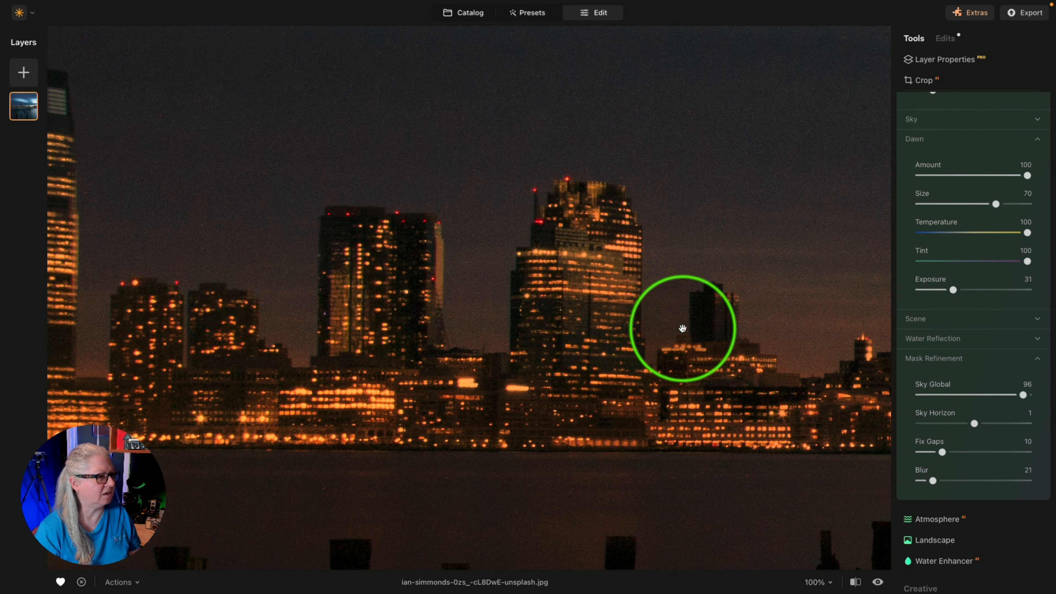
drag(681, 326, 559, 312)
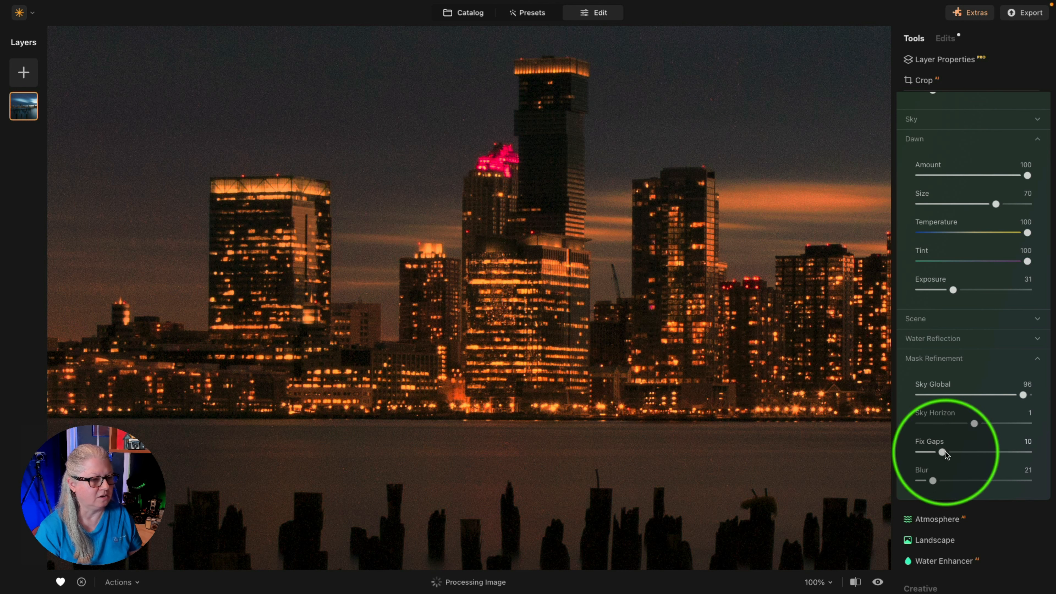
drag(944, 452, 1010, 448)
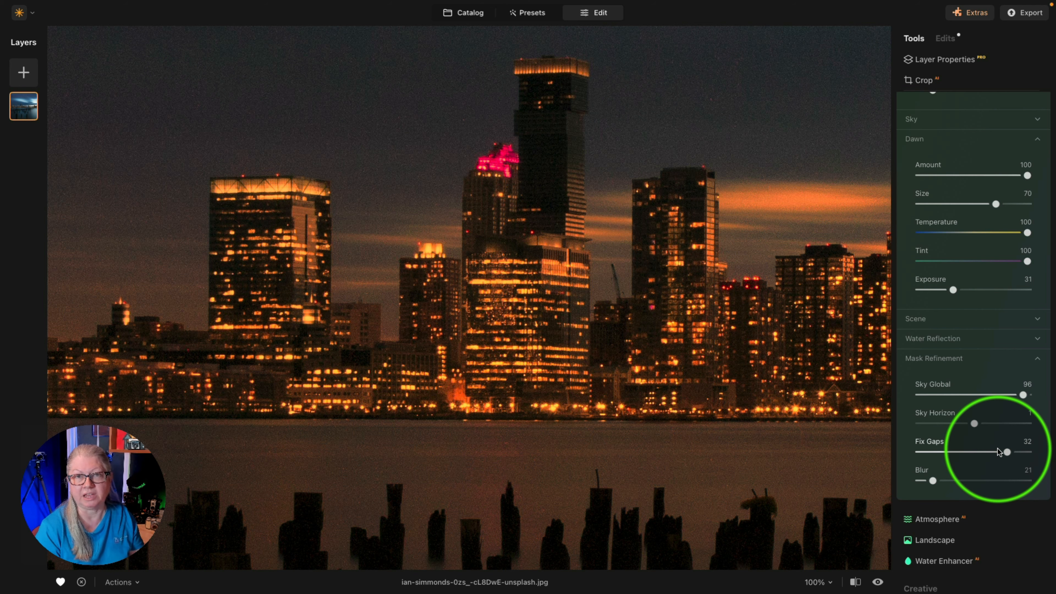
drag(999, 452, 1004, 452)
drag(743, 364, 666, 370)
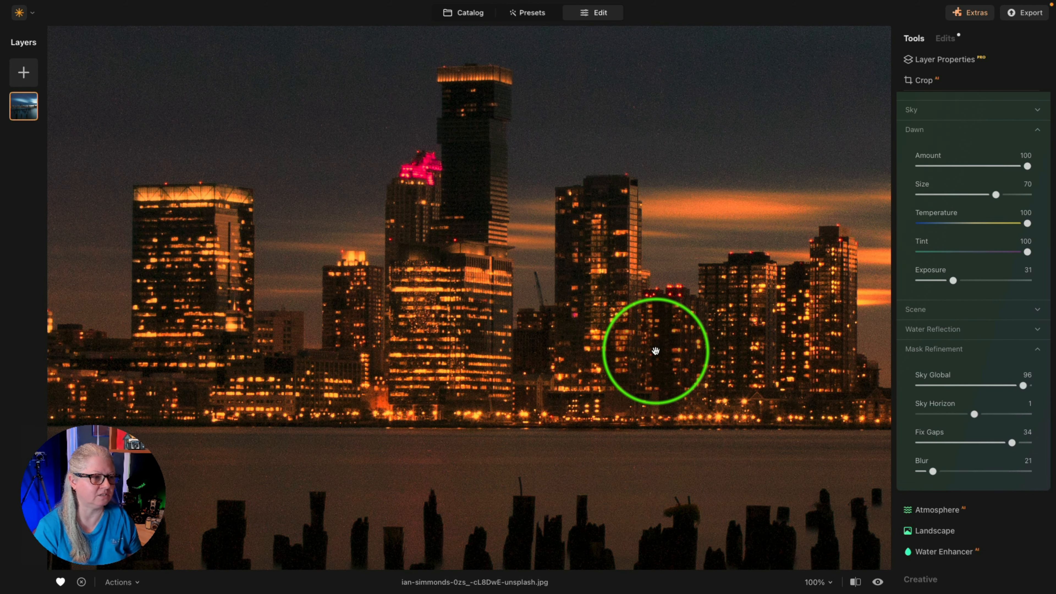
click(675, 336)
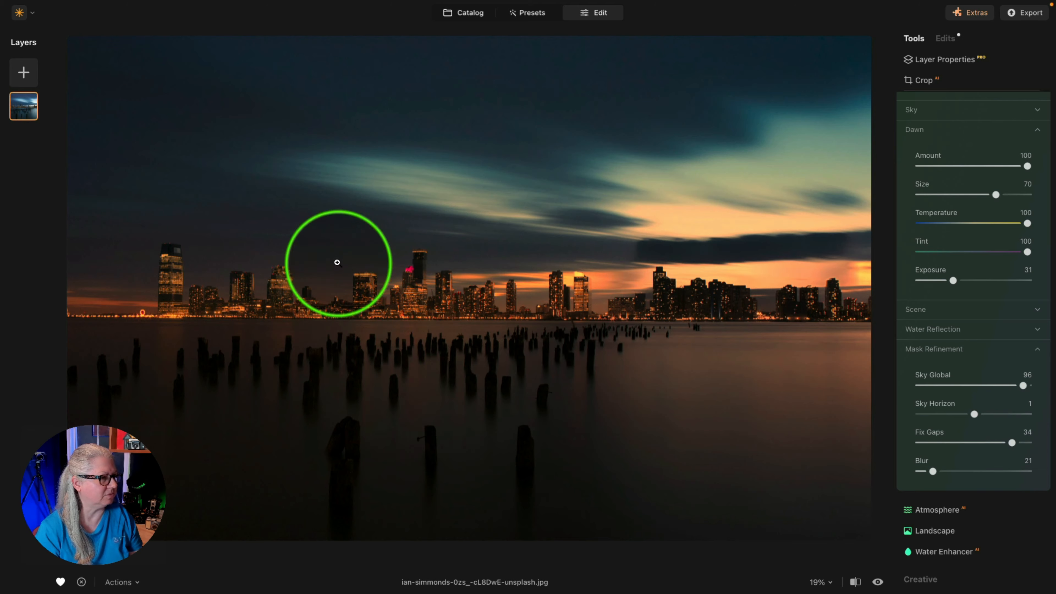
click(639, 299)
drag(604, 427, 400, 391)
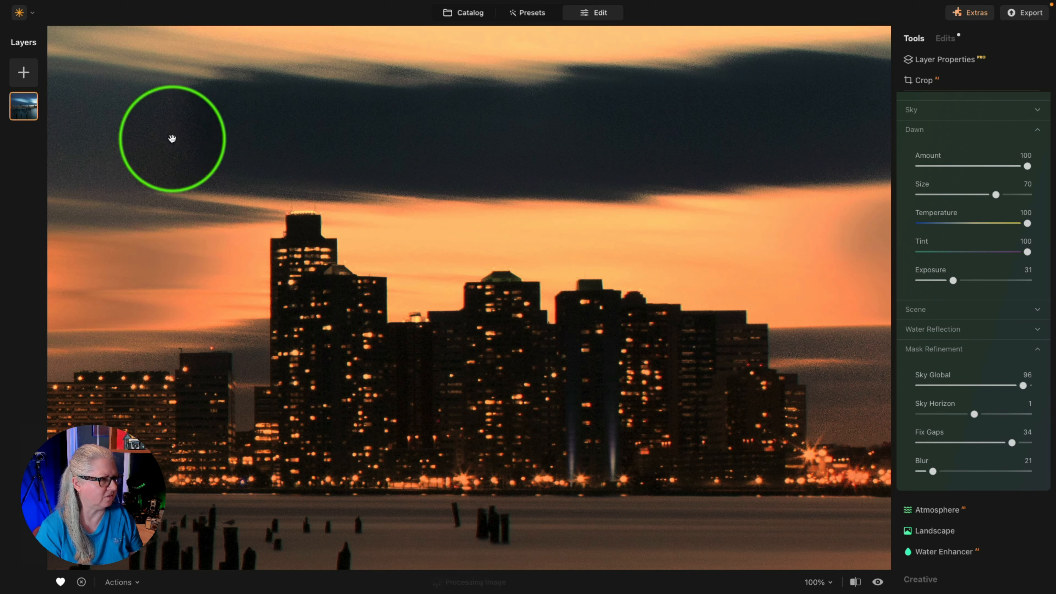
Reduce the mask refinement's Fix Gaps to about 9 while viewing the whole photo.
drag(198, 368, 231, 370)
click(230, 371)
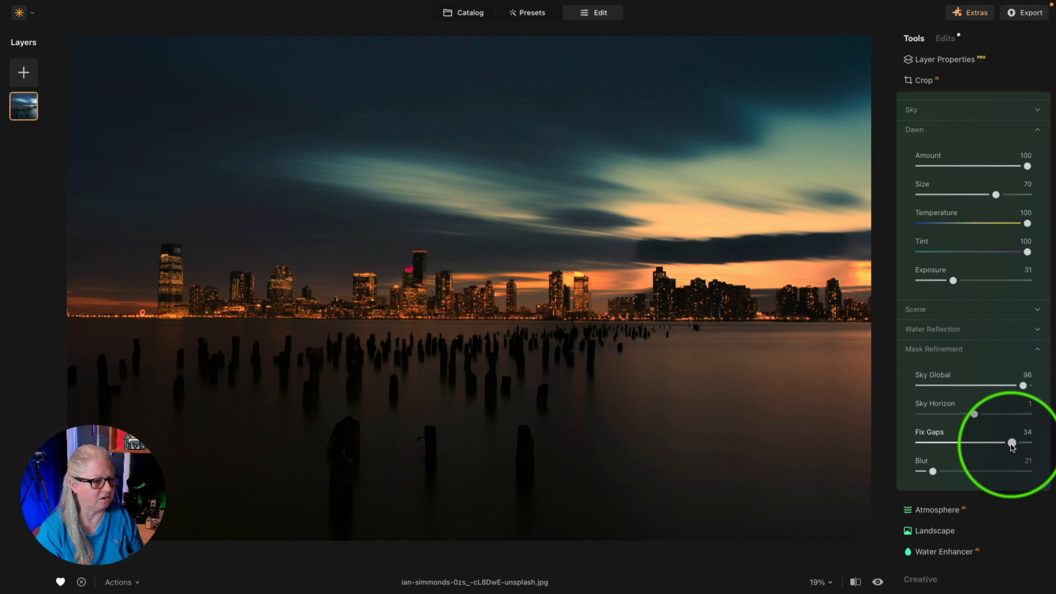
drag(1011, 443, 988, 445)
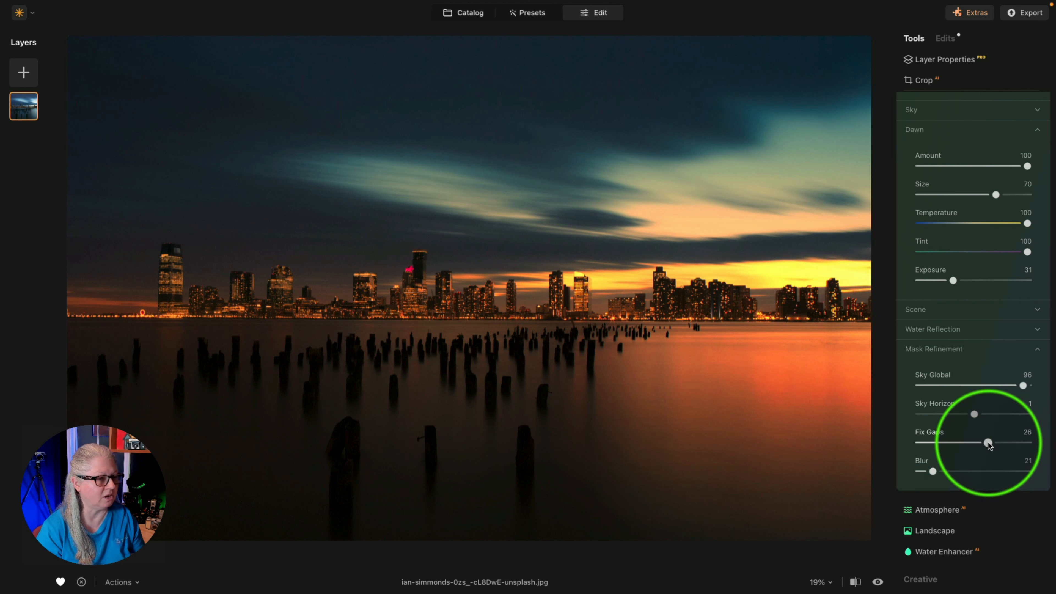
drag(988, 443, 940, 441)
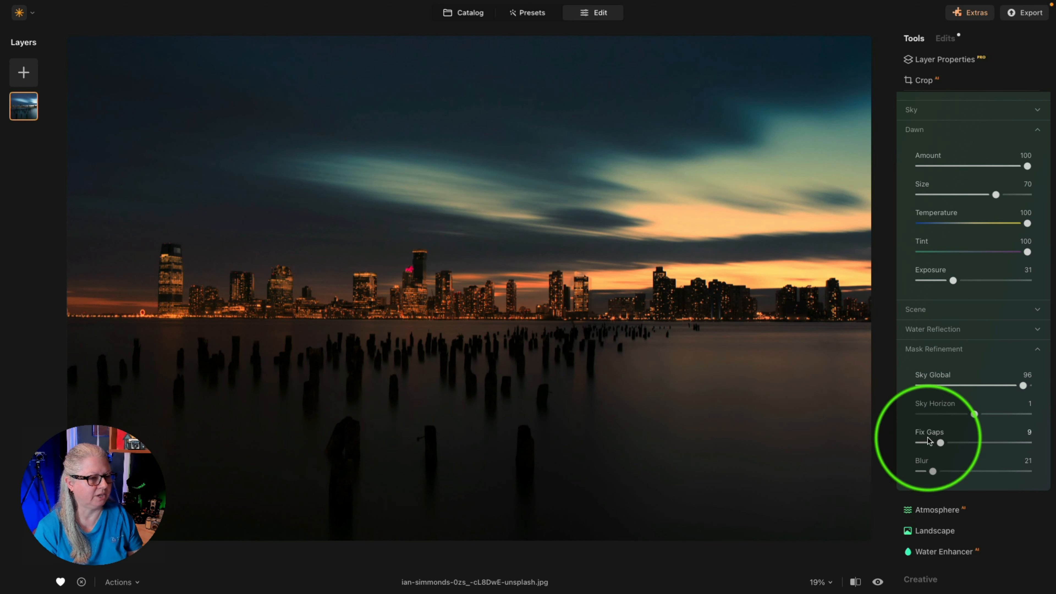
mouse_move(939, 445)
mouse_down()
mouse_move(983, 440)
mouse_move(937, 443)
mouse_up()
click(927, 348)
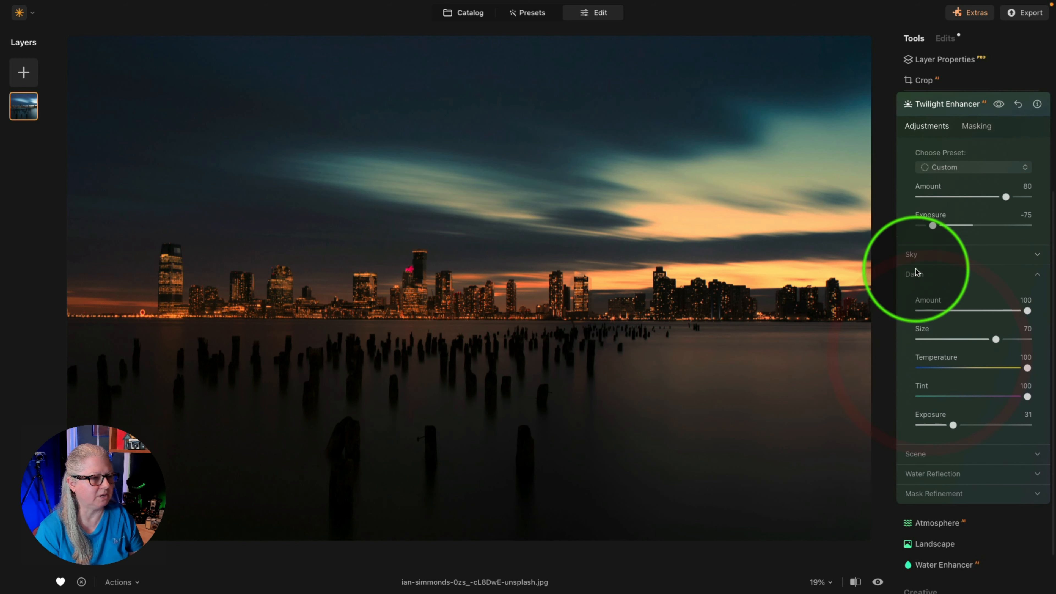
Set the Twilight Enhancer's Water Reflection Amount to 54.
click(917, 269)
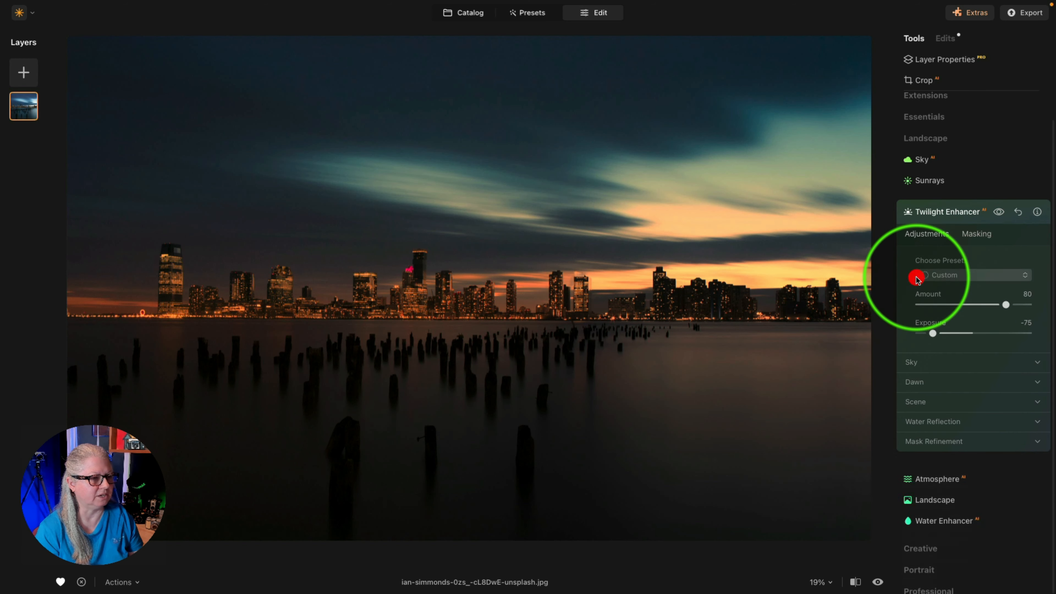
click(920, 404)
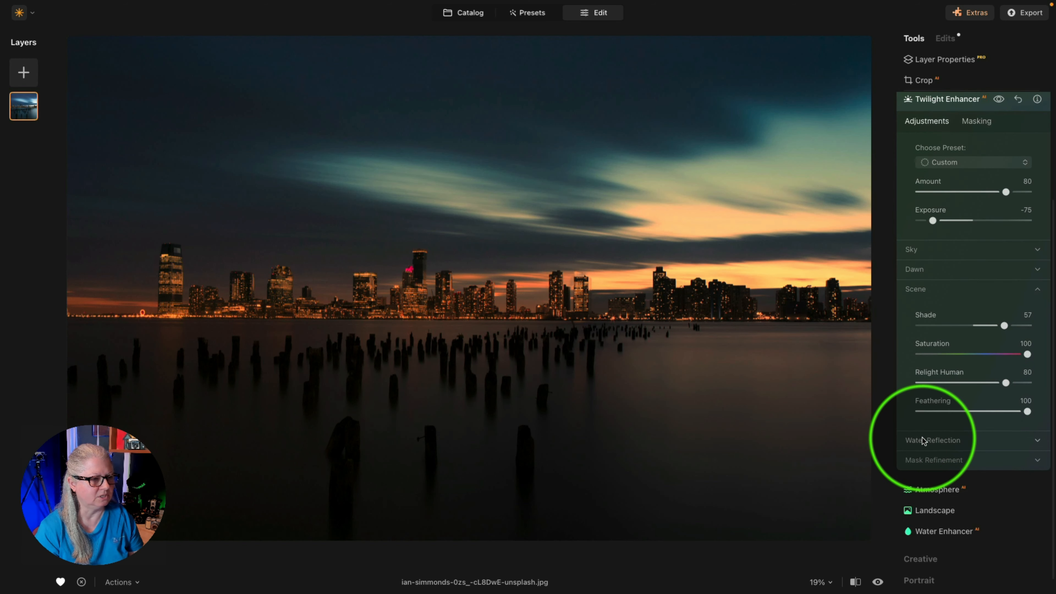
click(922, 440)
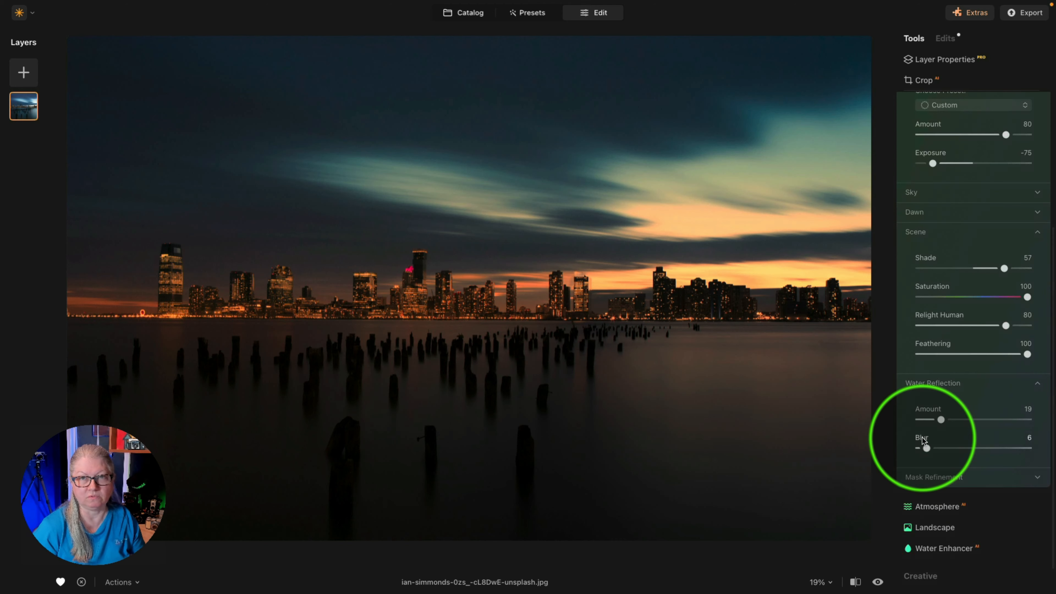
drag(941, 420, 970, 412)
click(977, 413)
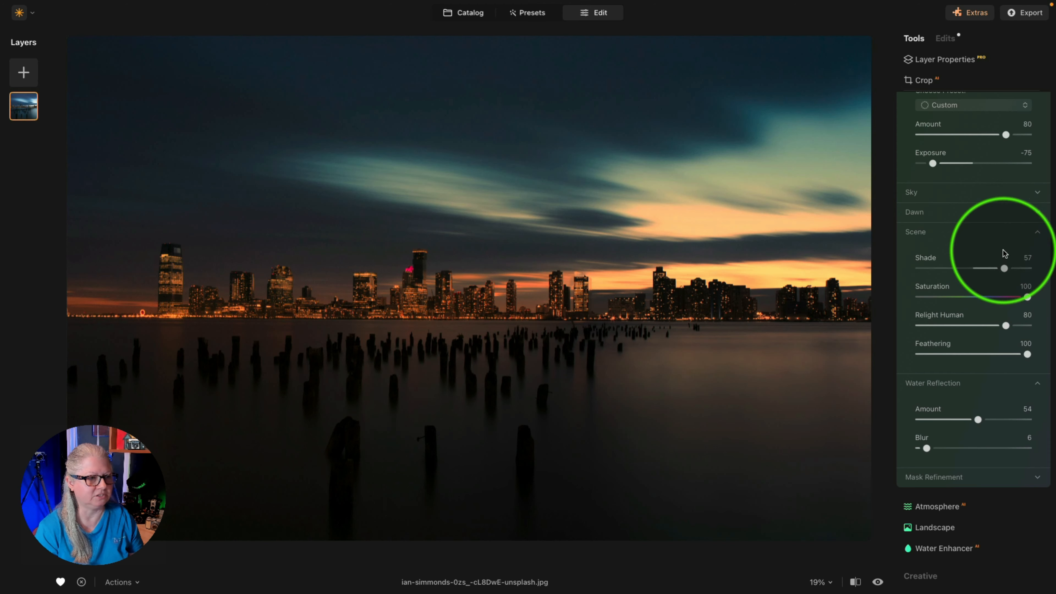
Set the Twilight Enhancer's Scene Shade to -70 and its overall Exposure to -87.
drag(1005, 268, 899, 266)
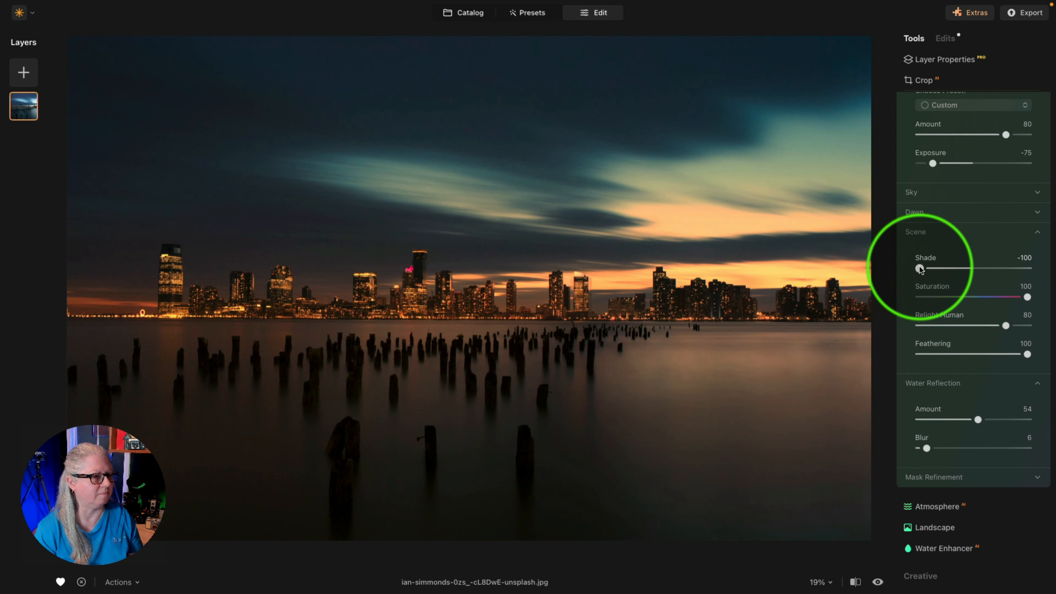
mouse_move(919, 269)
mouse_down()
mouse_move(1035, 270)
mouse_move(873, 268)
mouse_move(1030, 267)
mouse_move(902, 267)
mouse_move(984, 270)
mouse_move(931, 266)
mouse_up()
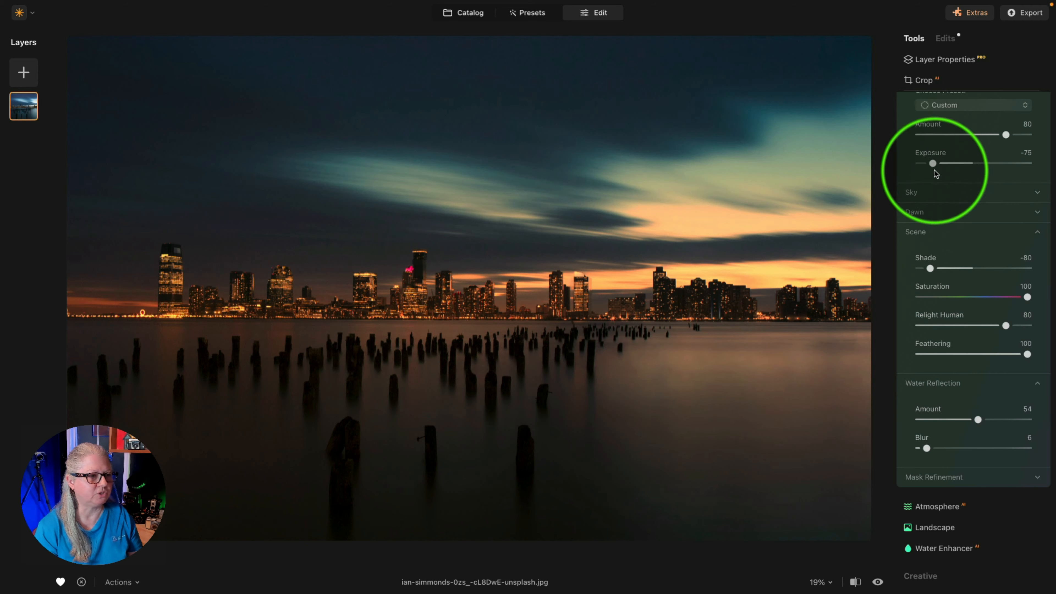
mouse_move(938, 163)
mouse_down()
mouse_move(915, 160)
mouse_move(929, 159)
mouse_up()
mouse_move(930, 269)
mouse_down()
mouse_move(956, 270)
mouse_move(934, 268)
mouse_up()
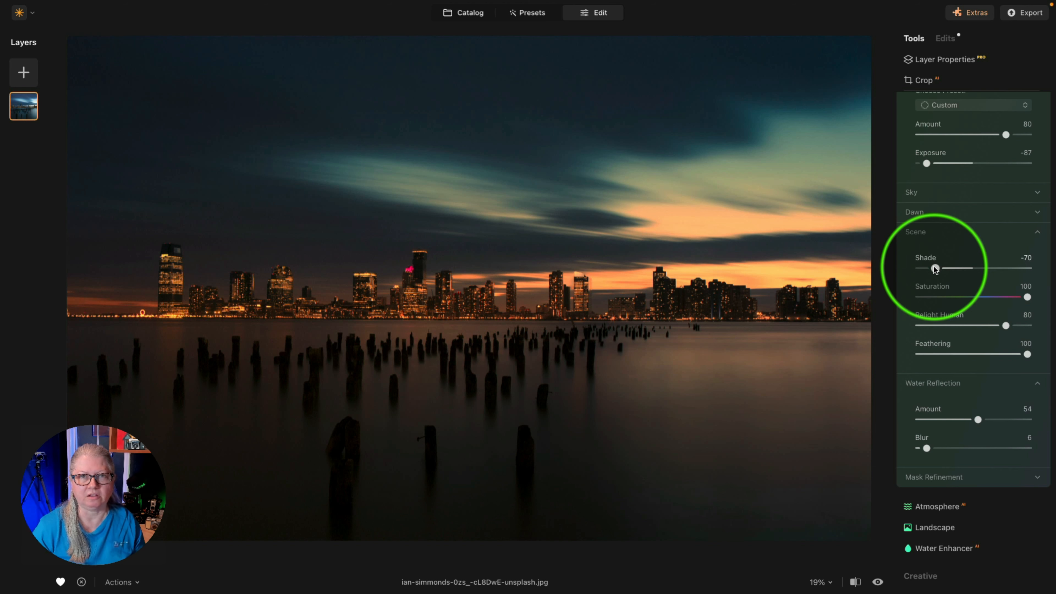
Set the Scene's Saturation to 100, Relight Human to 85 and Feathering to 83.
mouse_move(1027, 296)
mouse_down()
mouse_move(928, 299)
mouse_move(1022, 296)
mouse_up()
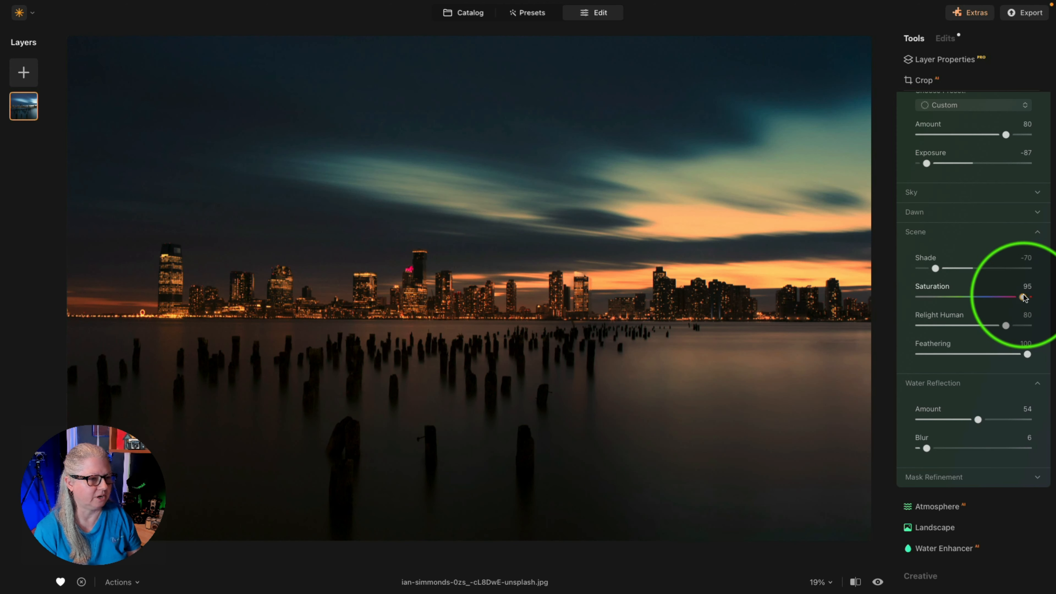
drag(1024, 297, 950, 319)
scroll(1006, 293, down, 2)
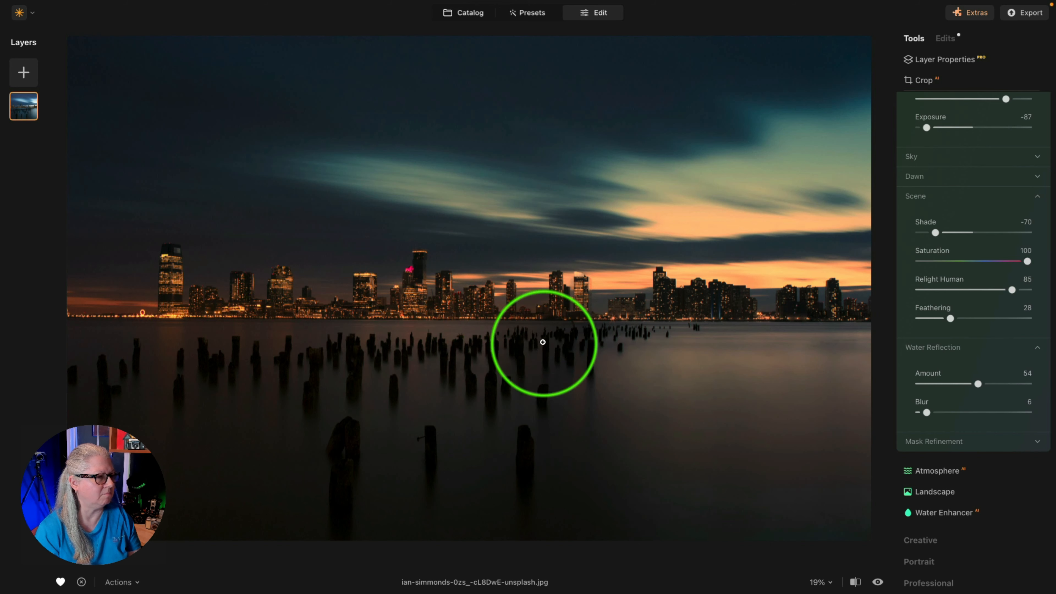
drag(950, 319, 1011, 310)
scroll(1010, 309, up, 3)
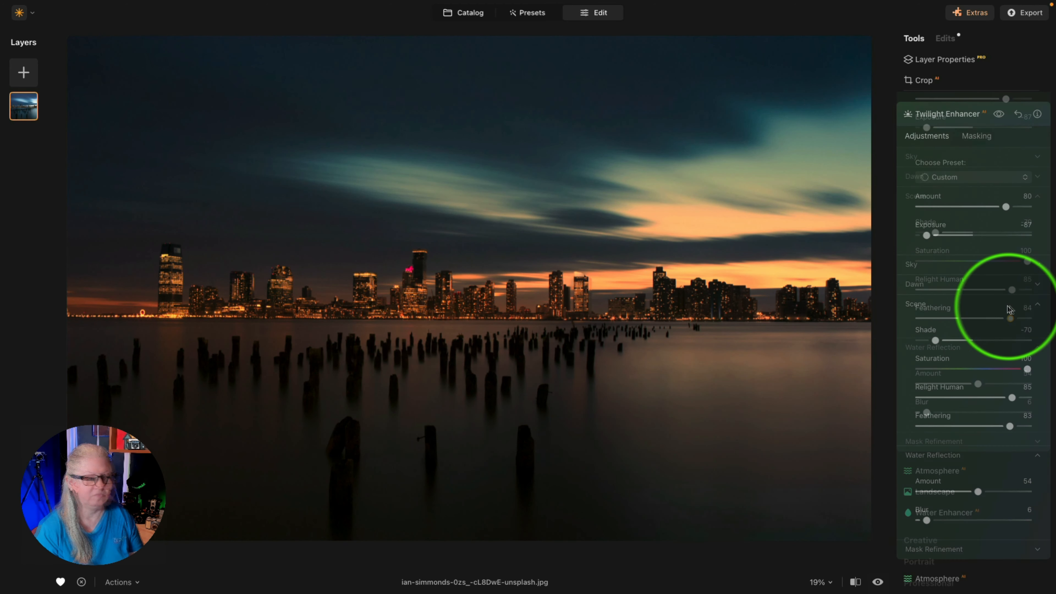
Compare the twilight edit with the original photo and close the Twilight Enhancer.
key(backslash)
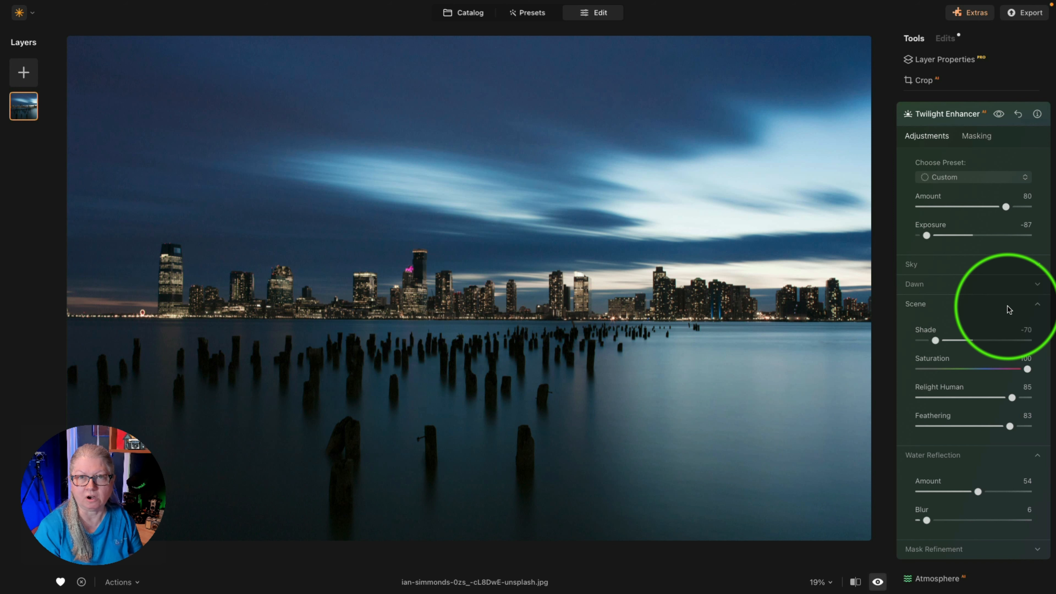
key(backslash)
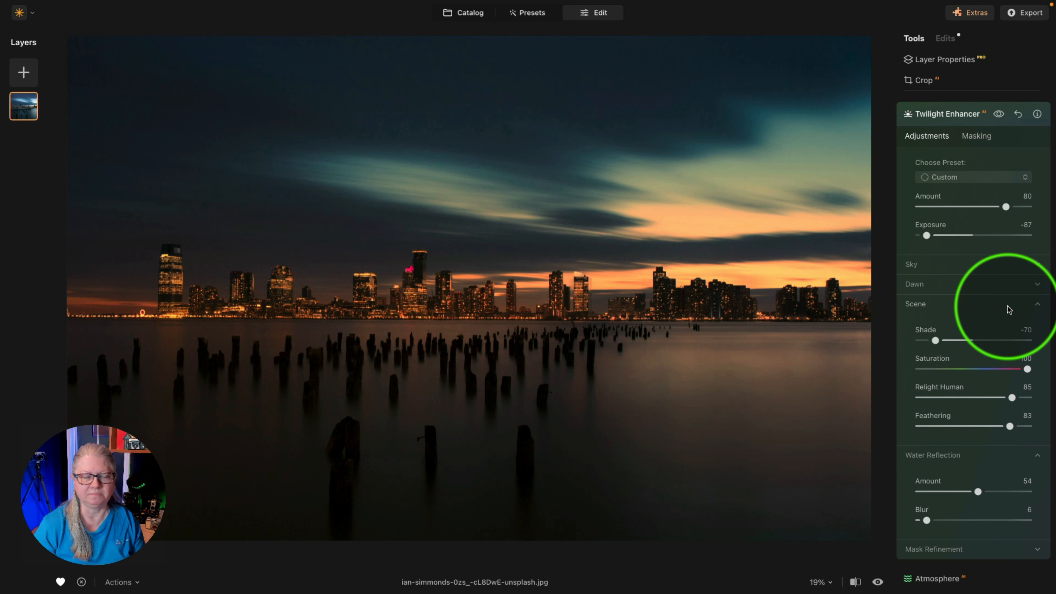
click(984, 122)
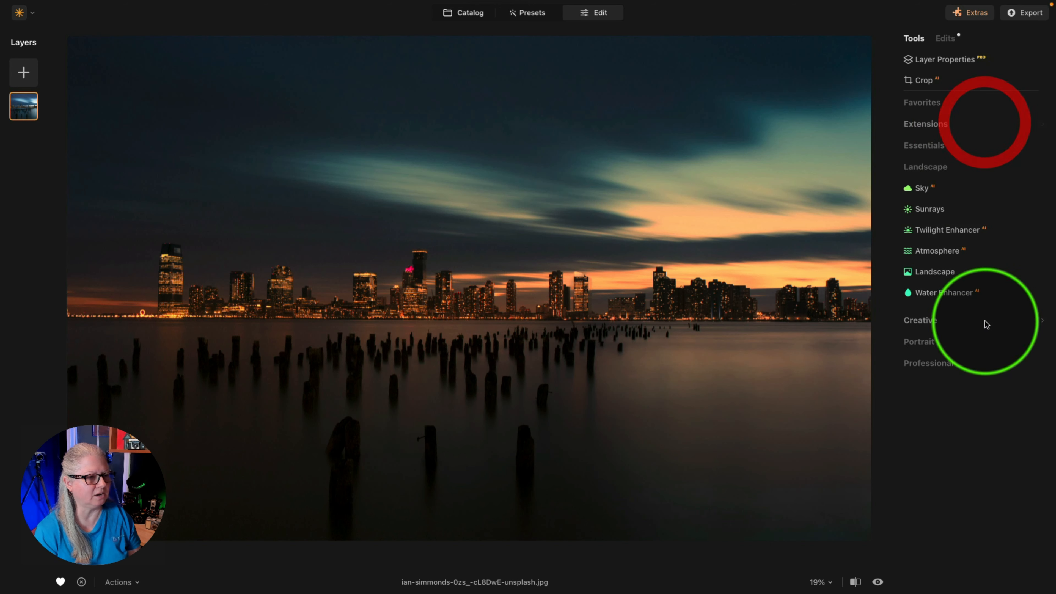
Apply the Water Enhancer to the skyline photo with an Amount of 74.
click(941, 296)
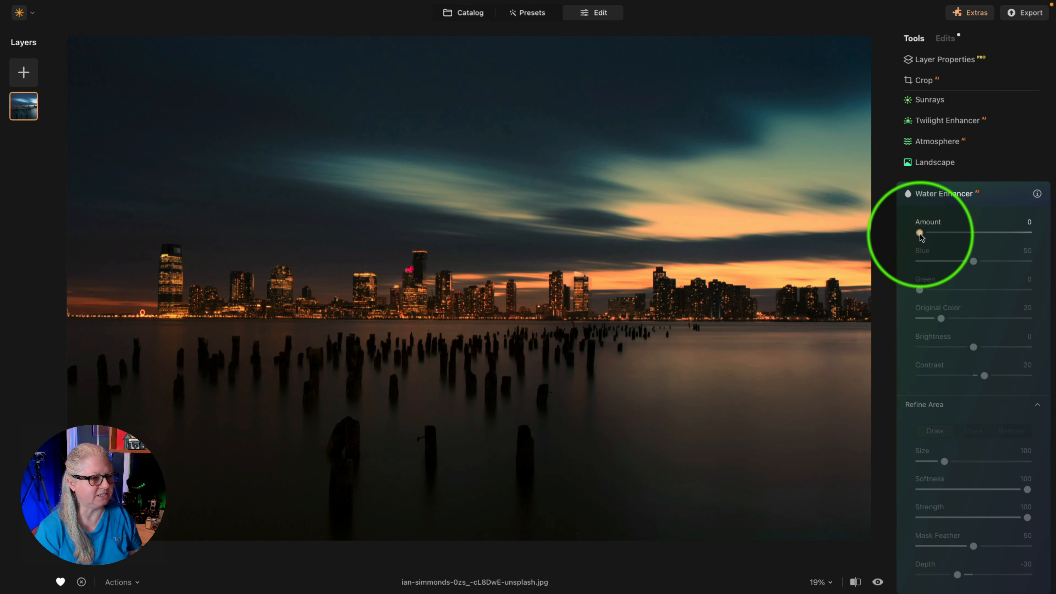
drag(921, 235, 1001, 235)
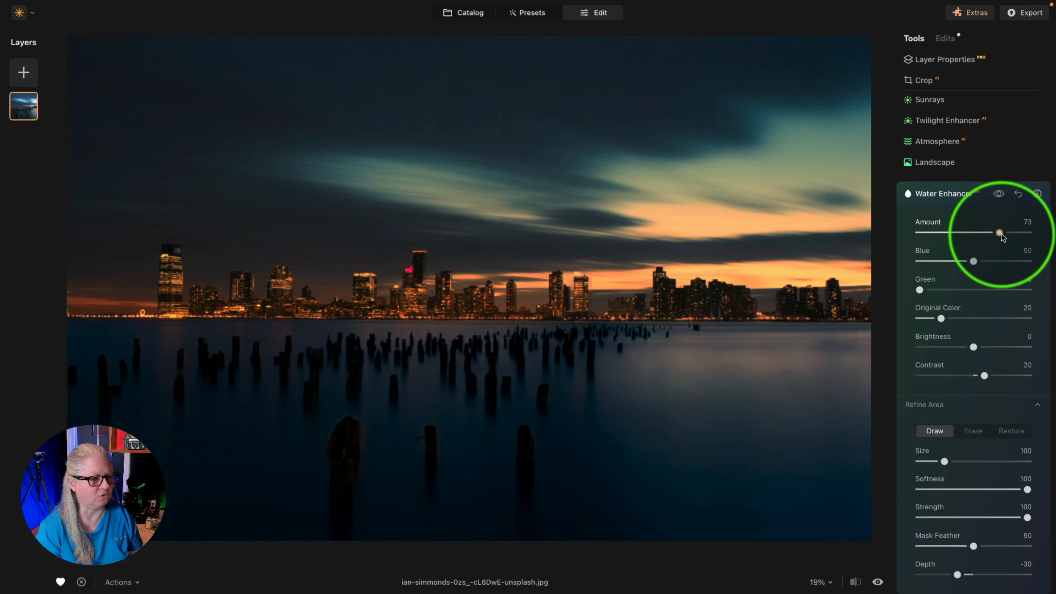
click(1001, 235)
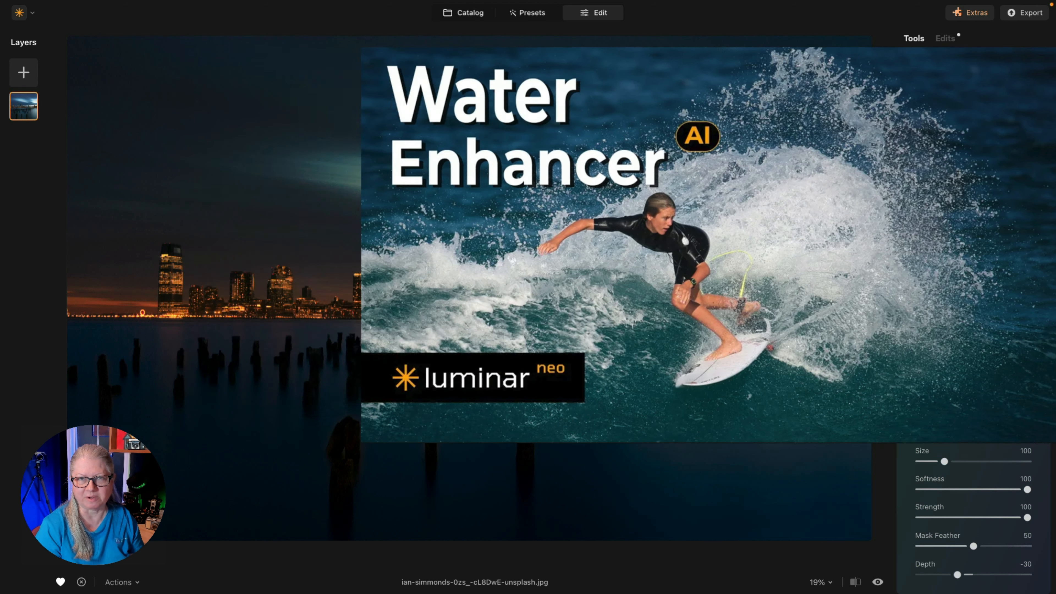
Set the Water Enhancer to Amount 58, Blue 48, Green 11, Brightness 35, Contrast -26 and refine-area Depth 65.
drag(930, 290, 949, 287)
scroll(955, 307, down, 3)
drag(956, 502, 1011, 501)
scroll(1002, 458, up, 4)
drag(984, 404, 959, 405)
click(975, 378)
mouse_move(562, 439)
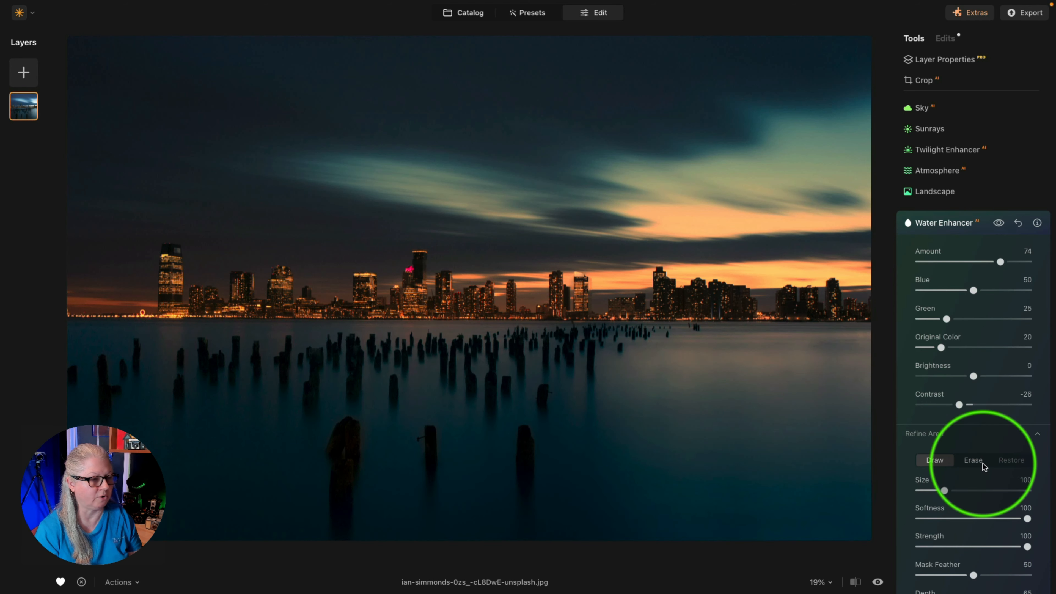
mouse_move(513, 456)
mouse_down()
mouse_move(421, 442)
mouse_move(325, 485)
mouse_move(342, 455)
mouse_up()
mouse_move(502, 390)
mouse_down()
mouse_move(251, 410)
mouse_move(339, 393)
mouse_move(299, 375)
mouse_move(303, 360)
mouse_move(149, 385)
mouse_move(129, 408)
mouse_move(74, 389)
mouse_move(145, 376)
mouse_move(122, 373)
mouse_move(123, 361)
mouse_move(259, 355)
mouse_up()
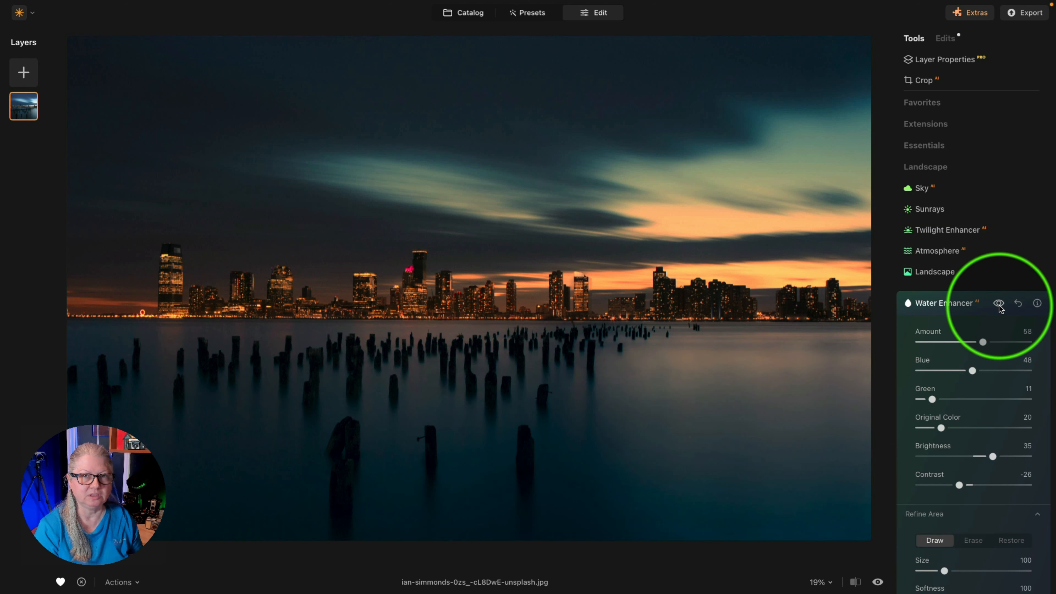
Compare the photo with and without the Water Enhancer, and the full edit against the original.
click(999, 305)
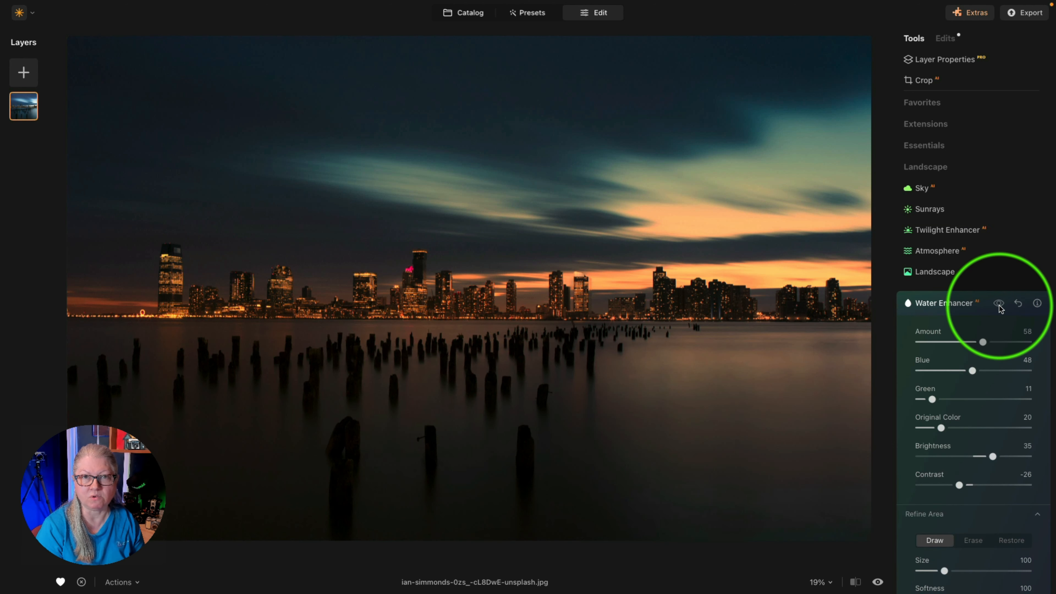
click(999, 304)
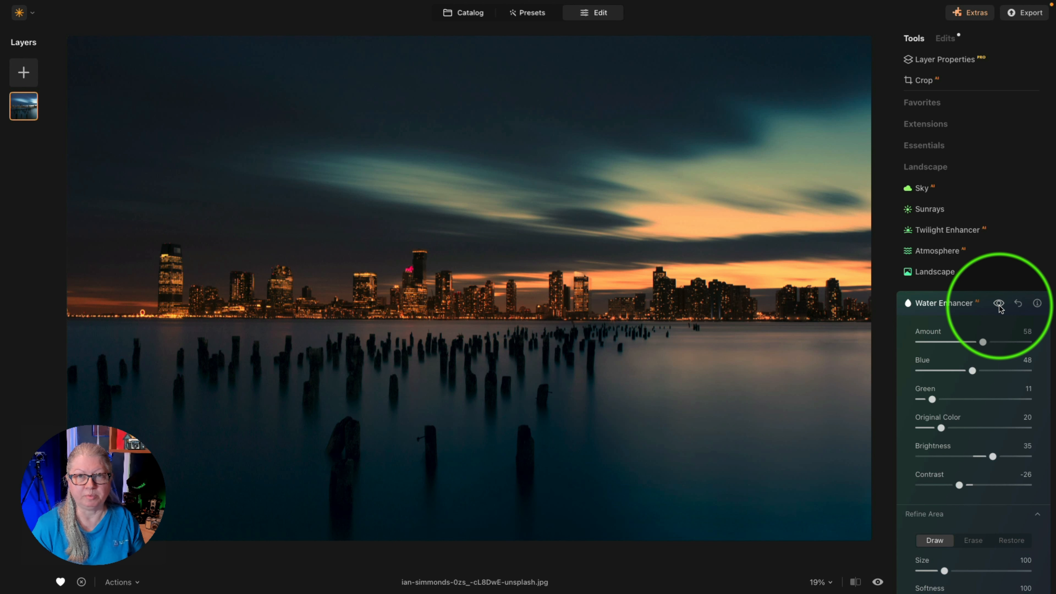
key(backslash)
key(backslash)
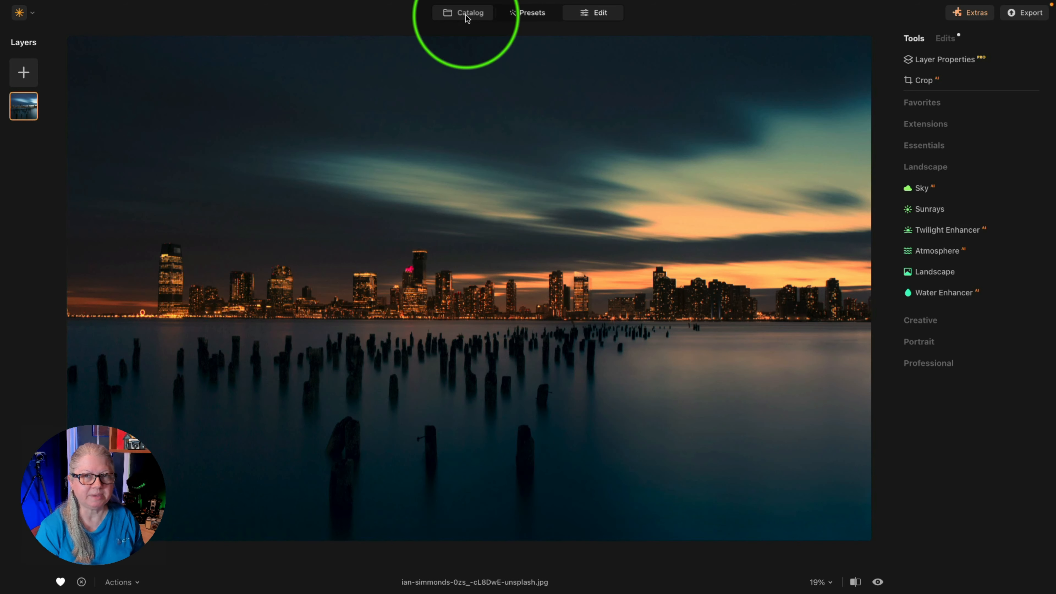
Return to the catalog and copy the adjustments of the edited skyline photo.
click(467, 14)
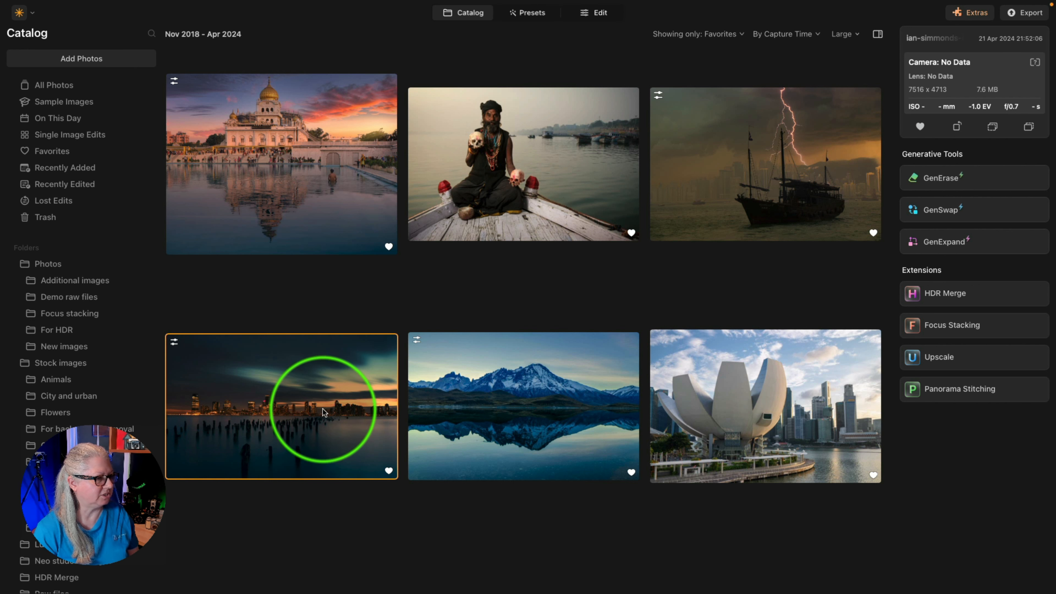
click(264, 419)
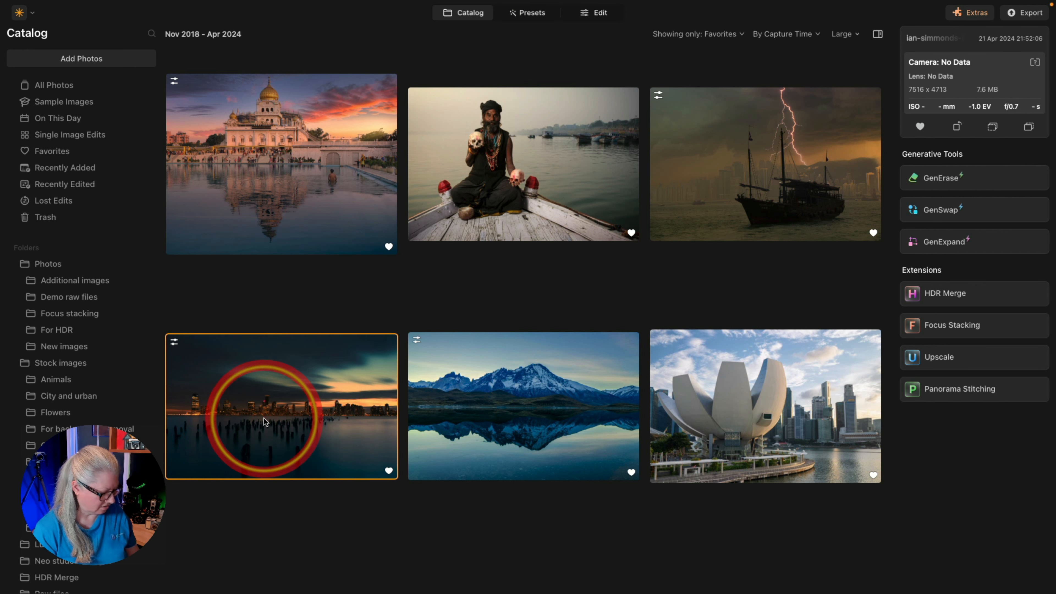
right_click(264, 391)
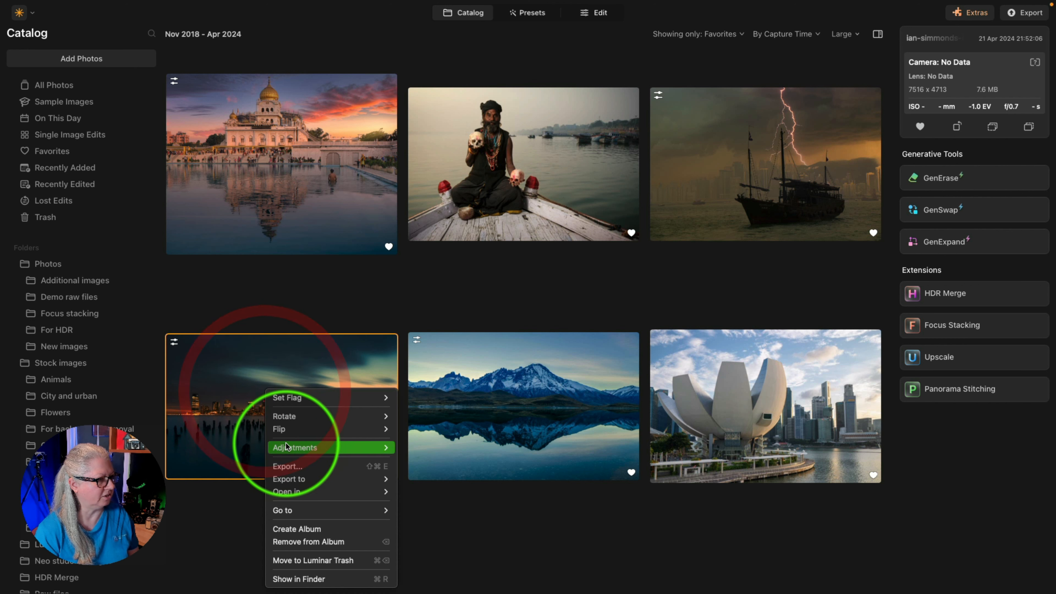
mouse_move(349, 448)
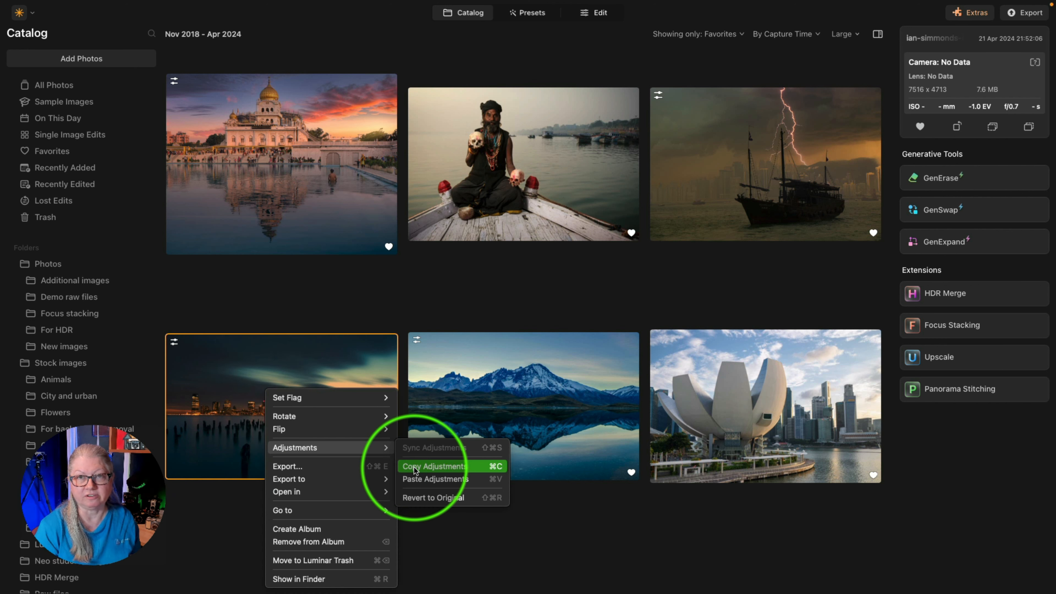
click(470, 466)
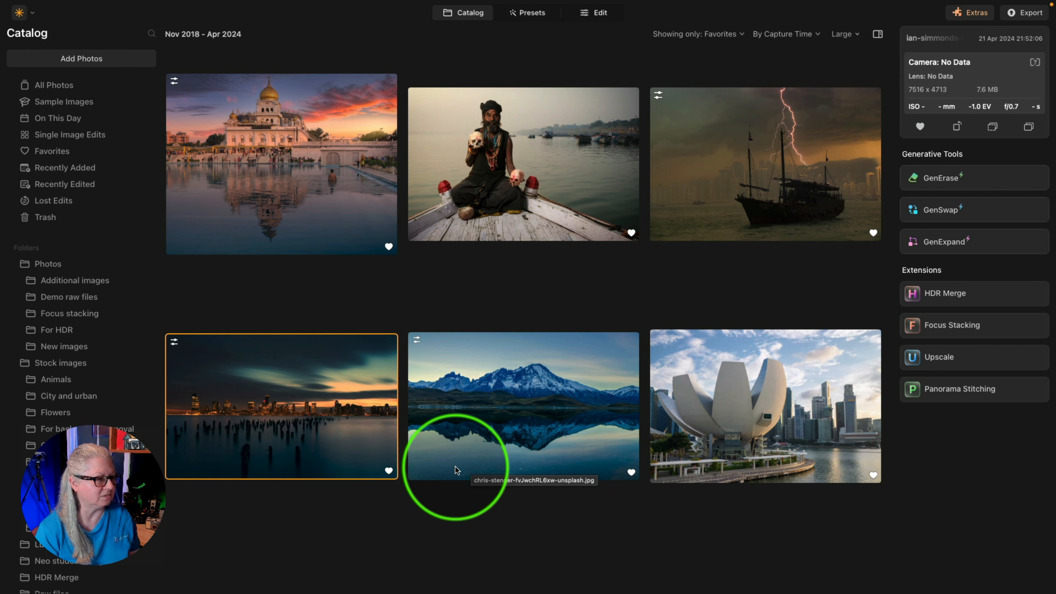
Paste the copied adjustments onto the lotus-shaped building photo and open it for editing.
click(796, 375)
right_click(792, 373)
mouse_move(842, 431)
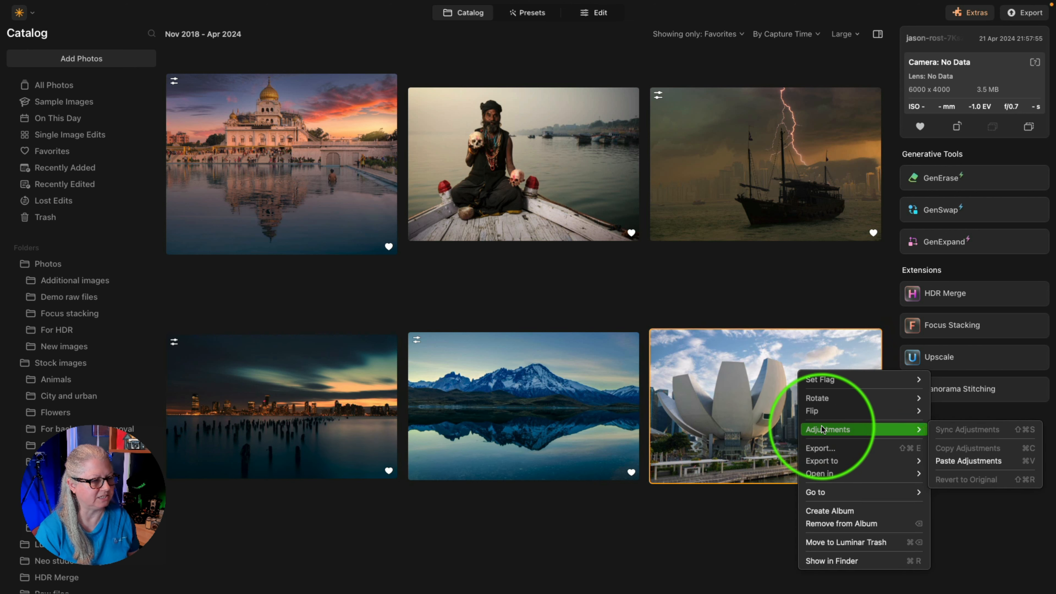
click(970, 461)
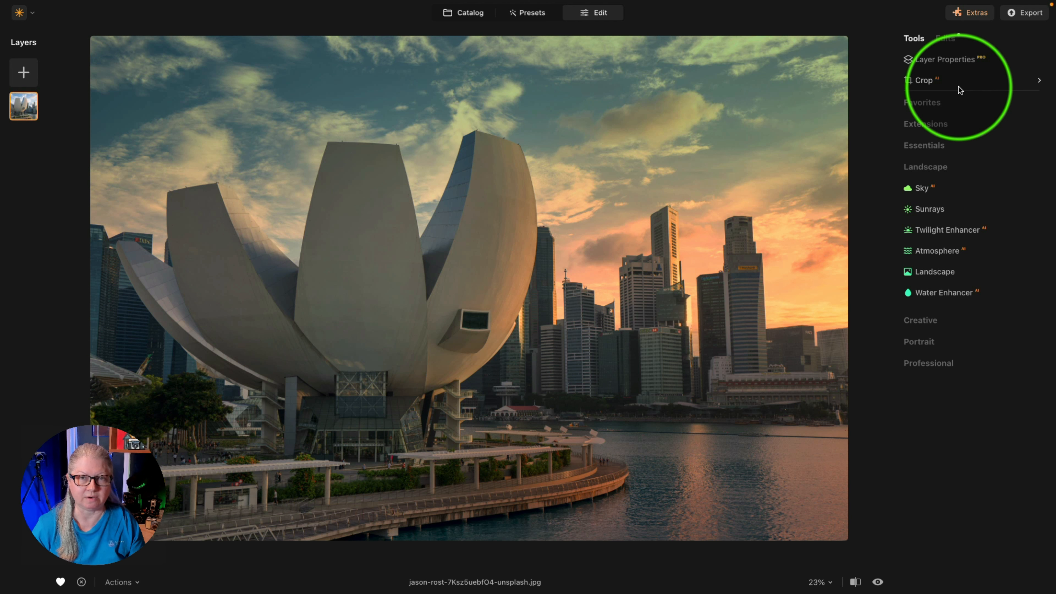
Compare the lotus-shaped building photo with its original and show the list of its applied edits.
key(backslash)
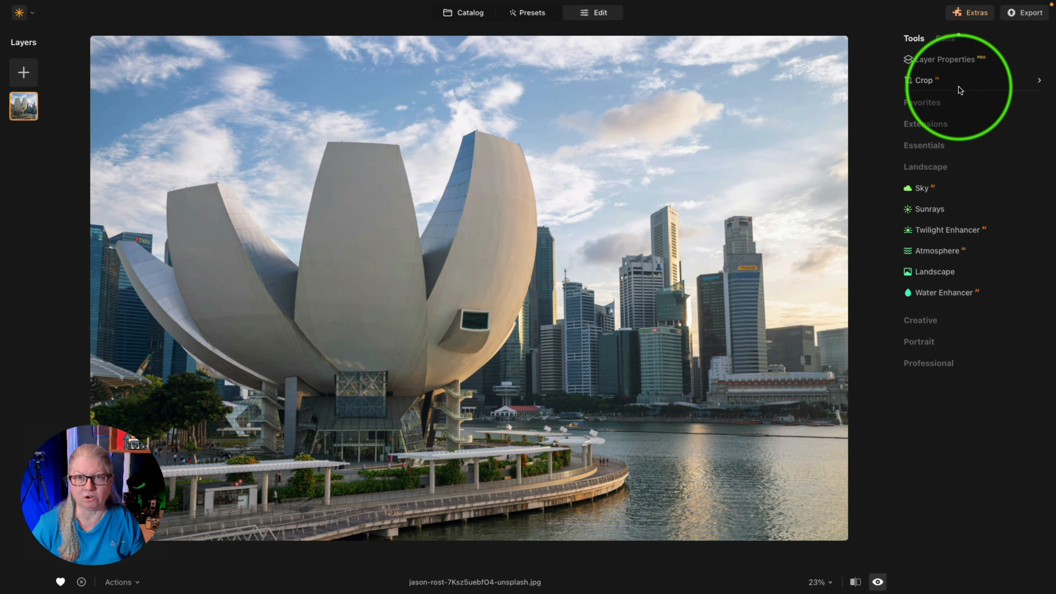
key(backslash)
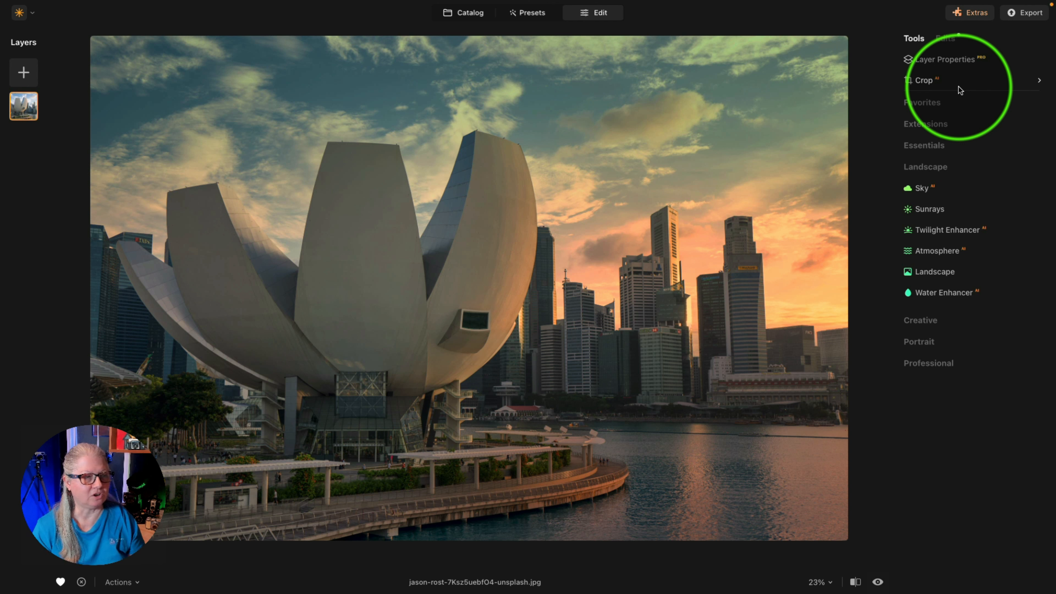
click(946, 40)
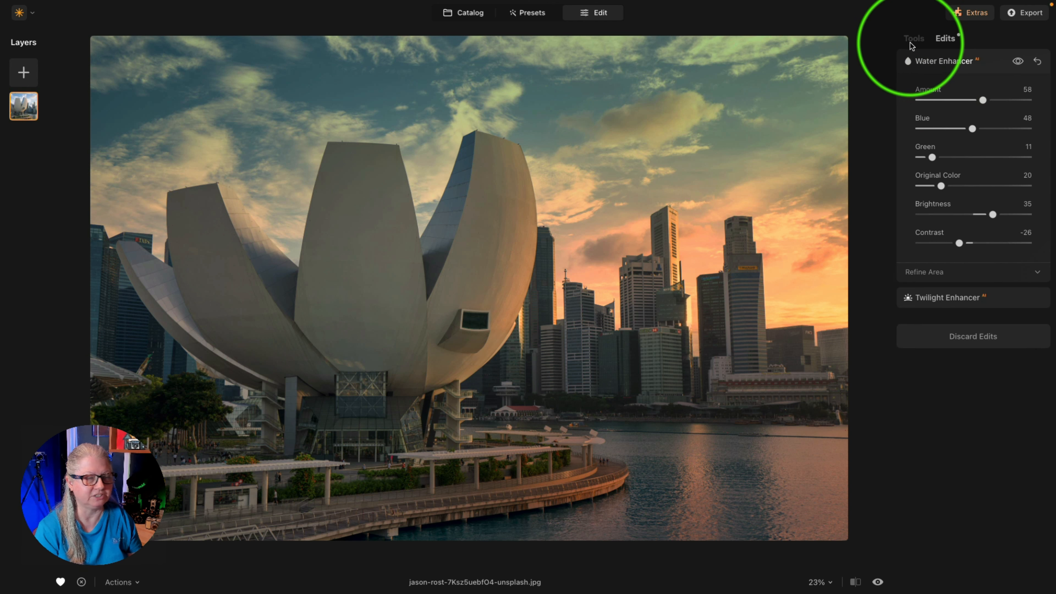
Apply the Golden preset to the lotus-shaped building photo's Twilight Enhancer edit.
click(1003, 301)
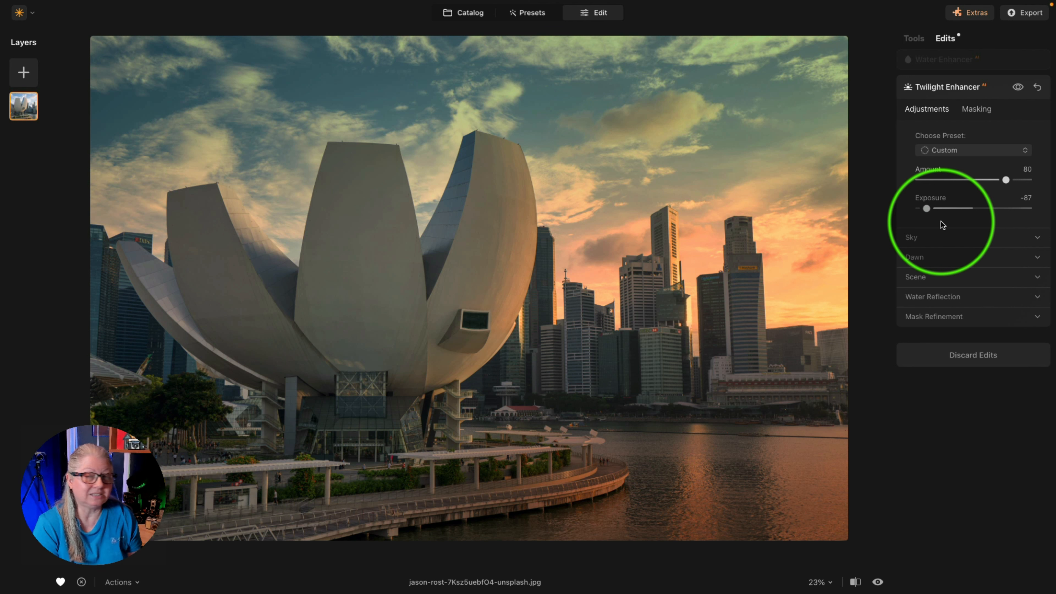
click(949, 150)
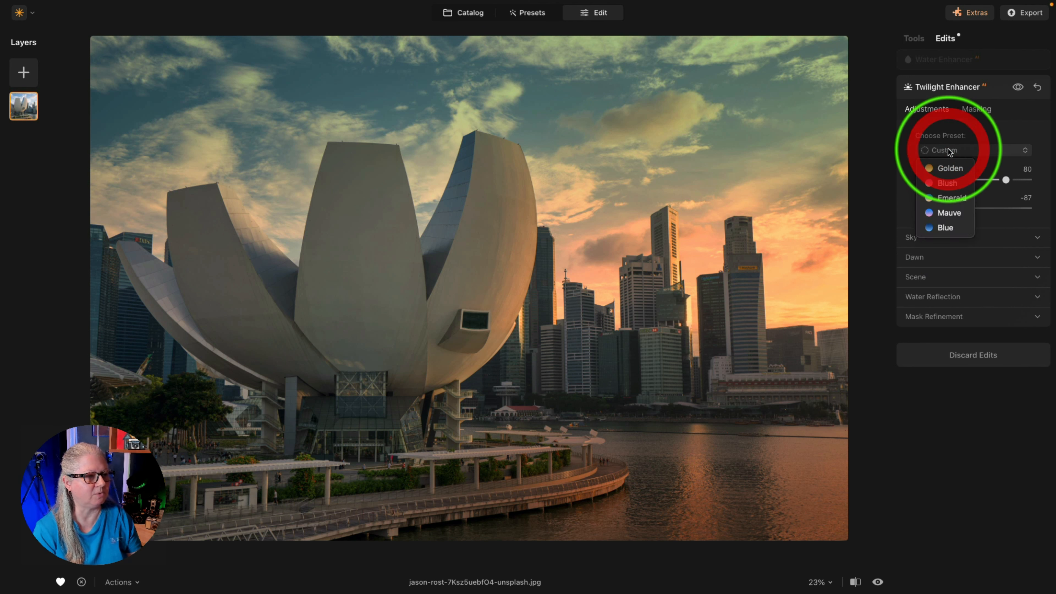
click(948, 168)
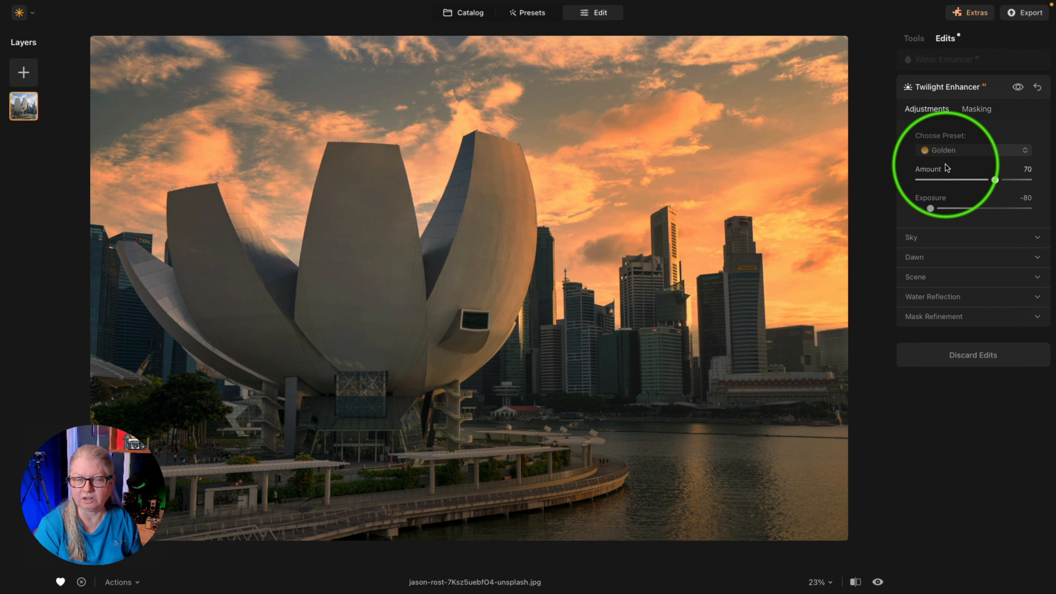
Compare the water with and without the Water Enhancer, and slightly reduce that edit's Blue amount.
click(950, 65)
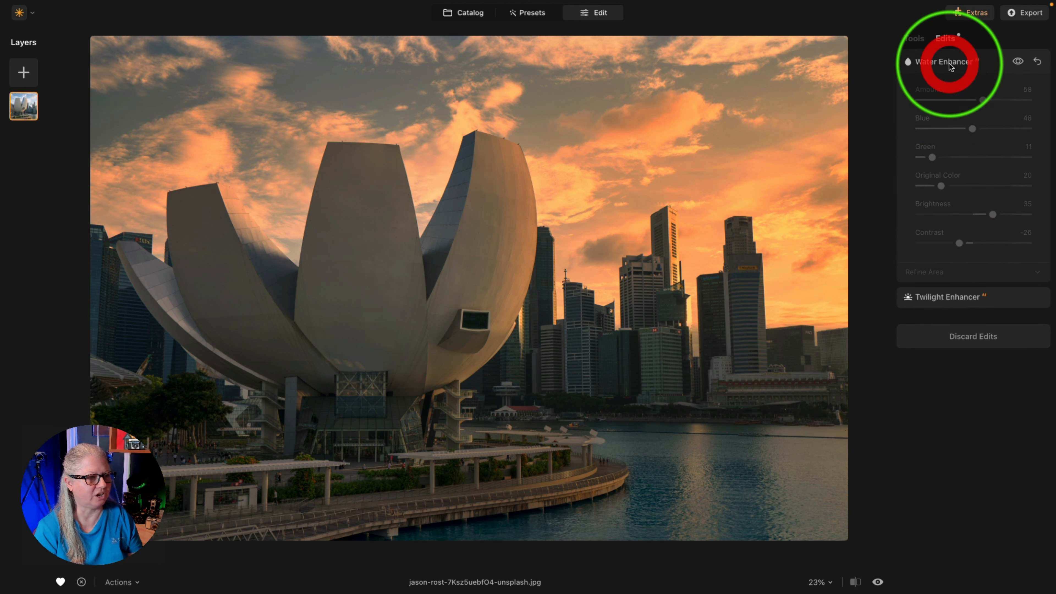
click(1018, 61)
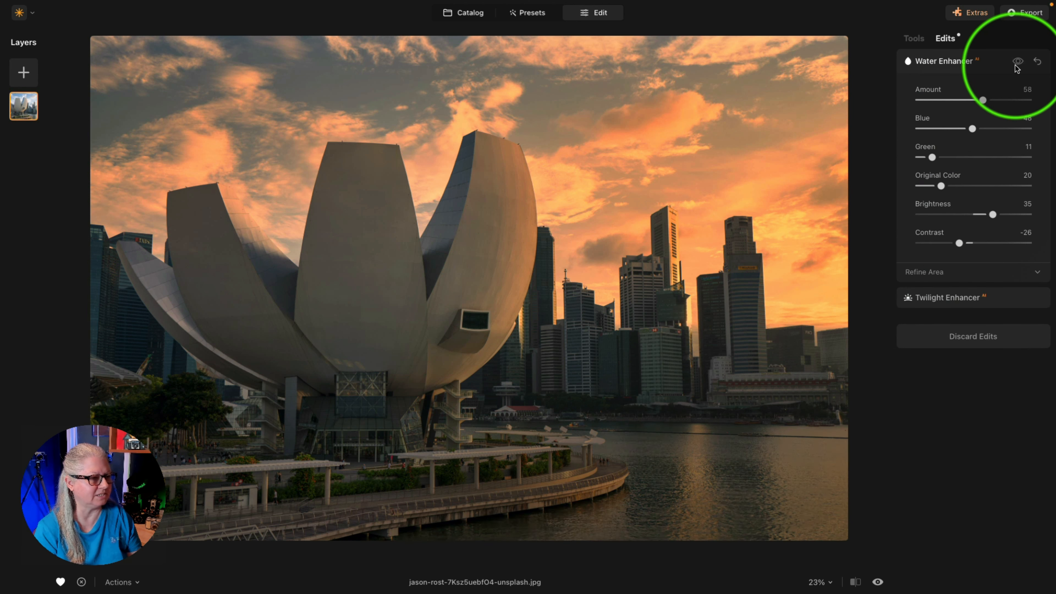
click(1018, 61)
click(954, 270)
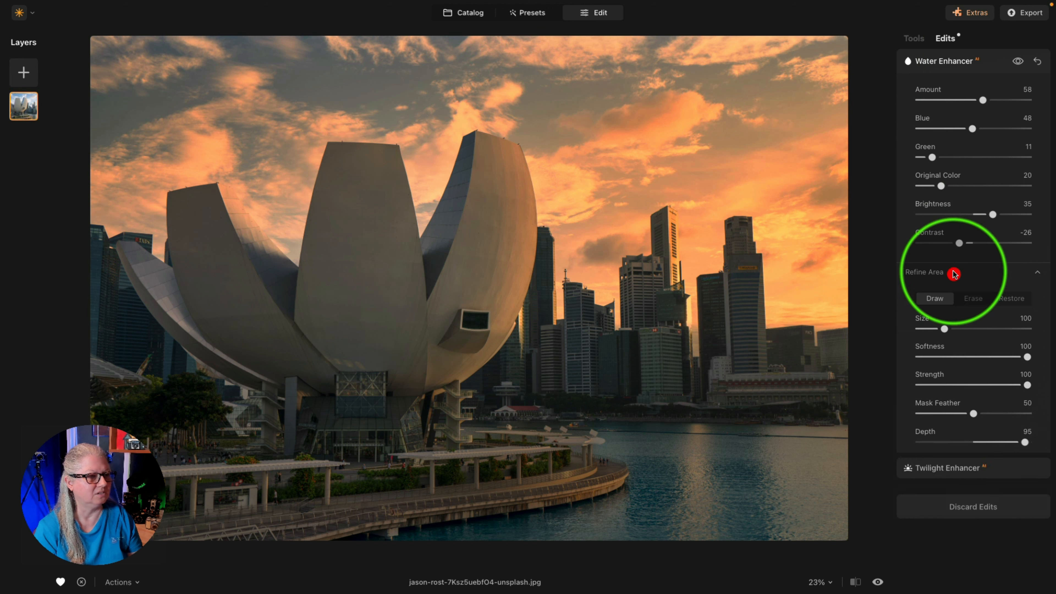
mouse_move(973, 129)
mouse_down()
mouse_move(956, 129)
mouse_move(952, 158)
mouse_move(963, 130)
mouse_up()
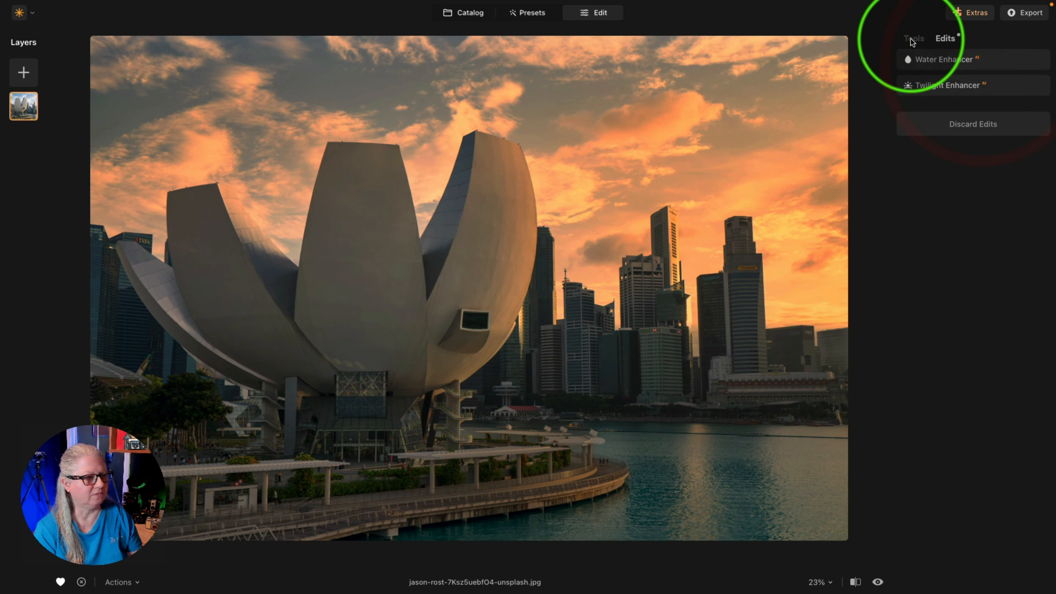
Enhance the photo with Accent at 20 and Sky Enhancer at 32.
click(914, 38)
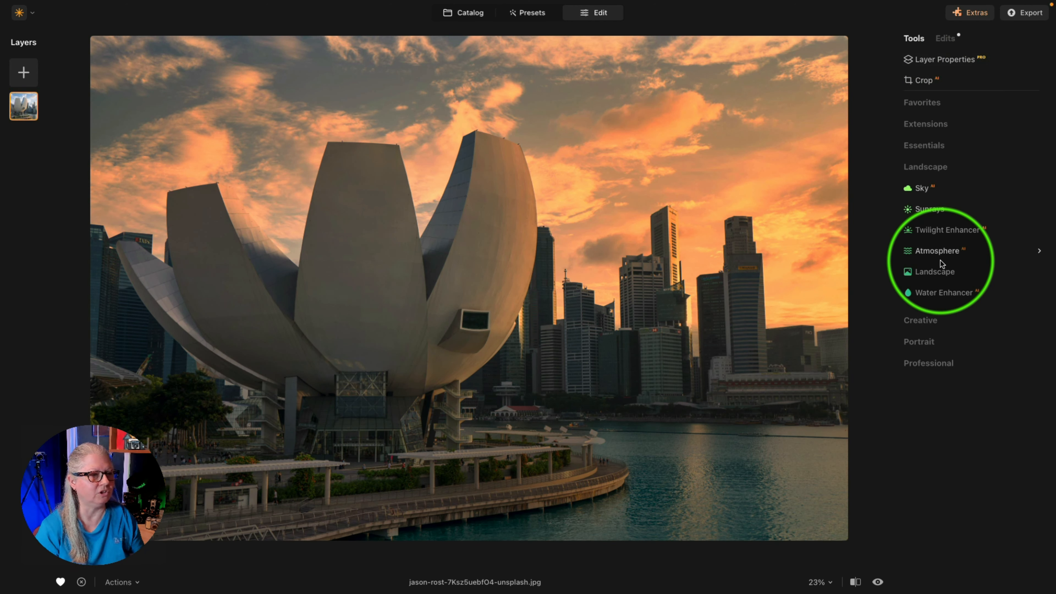
click(924, 148)
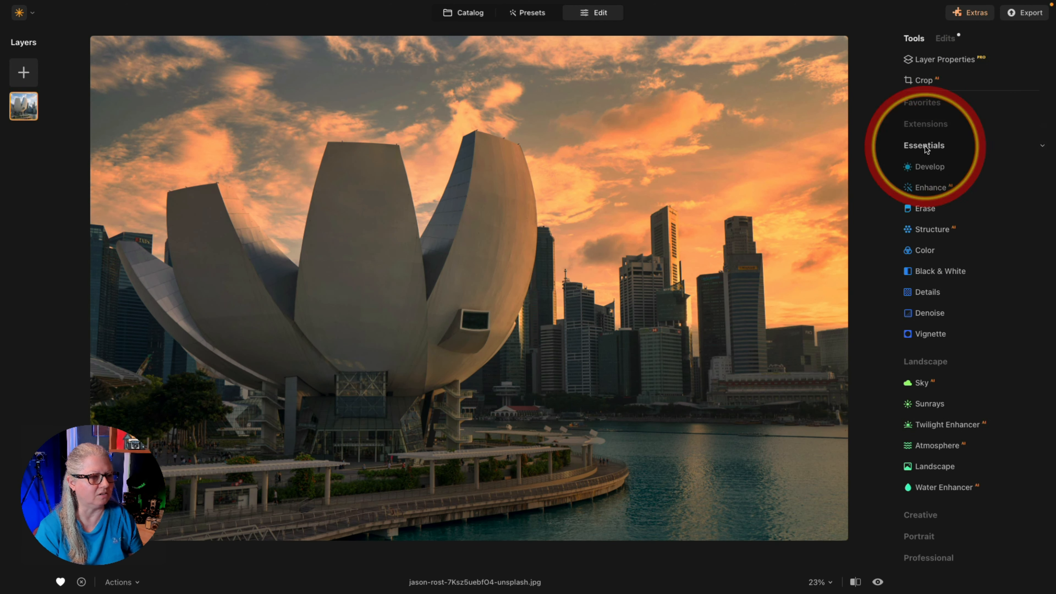
click(928, 187)
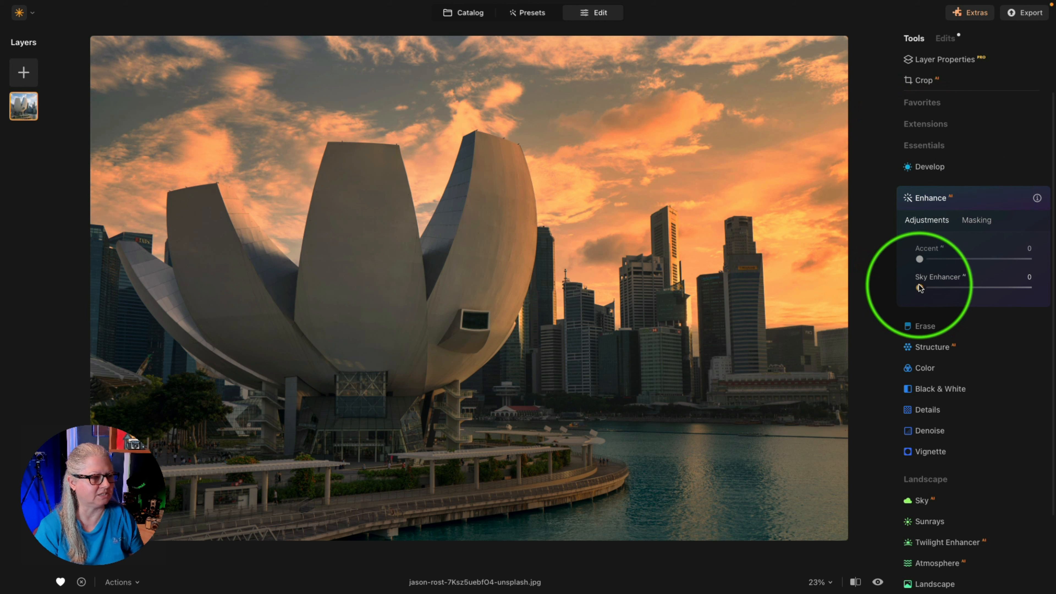
drag(920, 288, 937, 259)
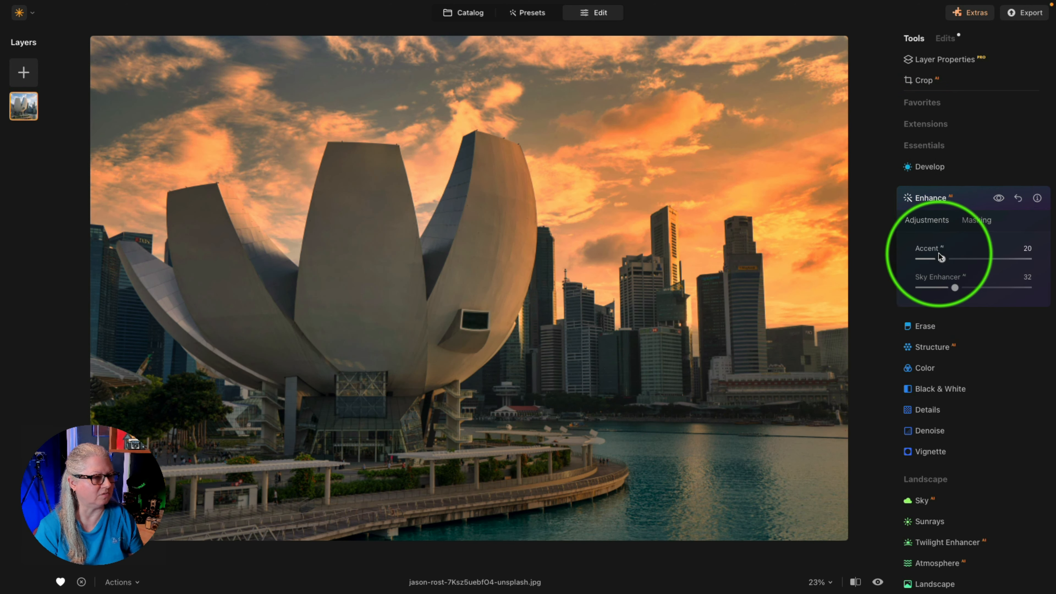
click(969, 201)
Darken the photo's edges with a Vignette amount of -55.
click(952, 335)
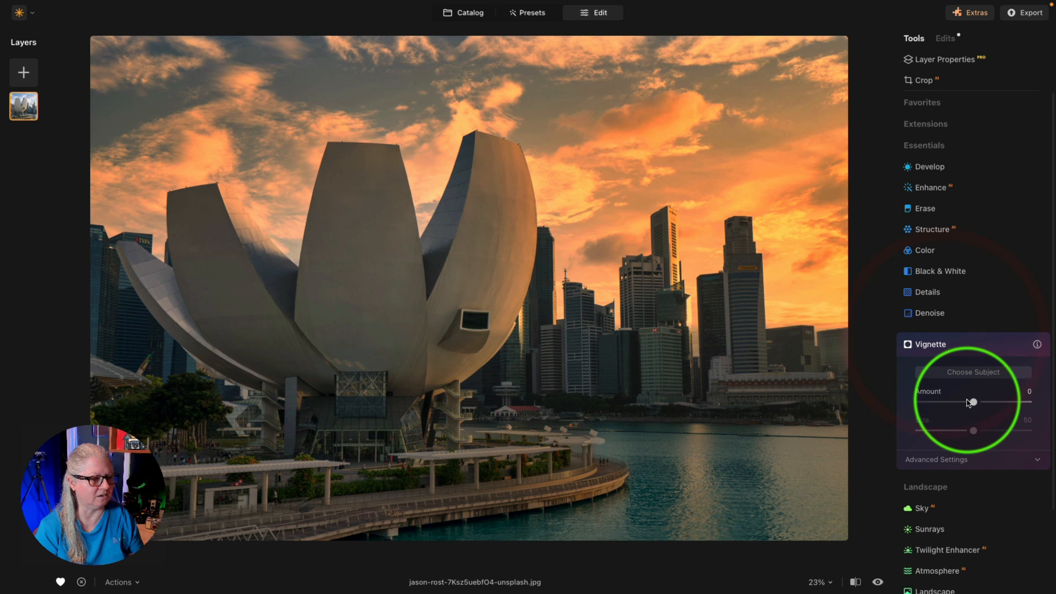
drag(969, 403, 943, 403)
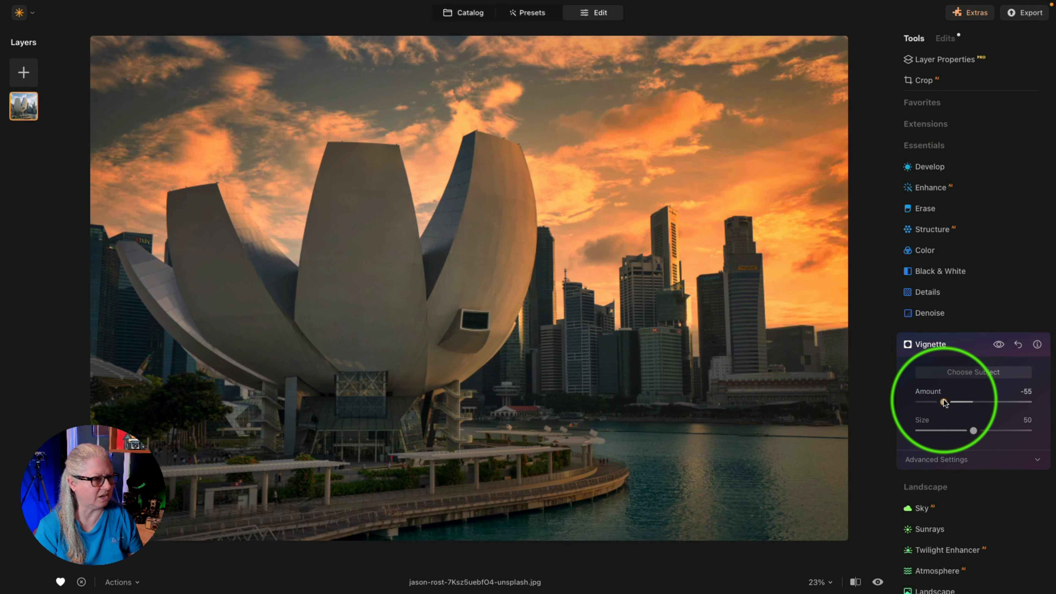
click(969, 346)
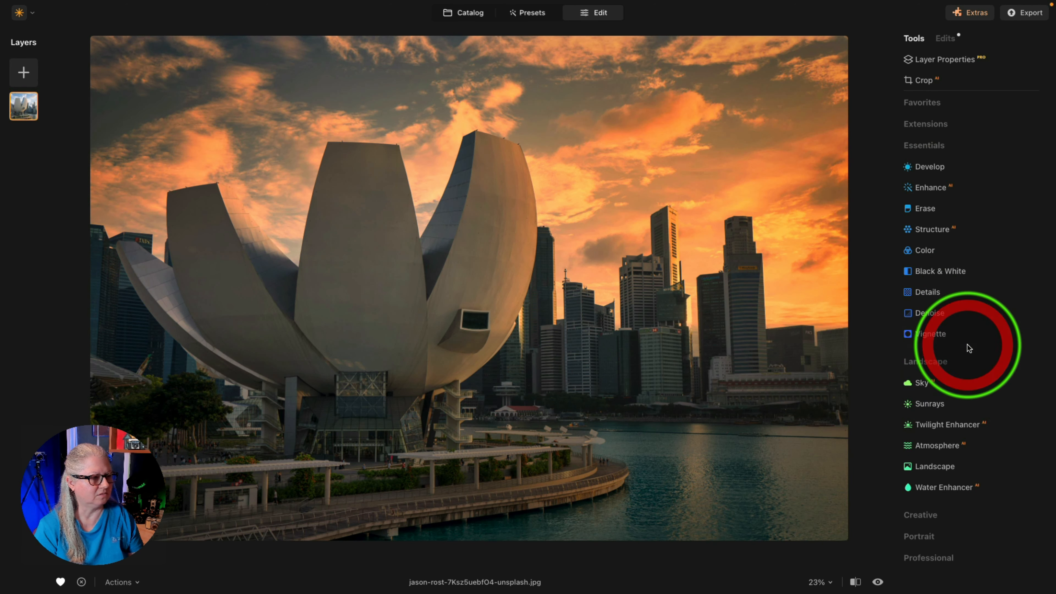
Straighten the lotus-shaped building photo by rotating it slightly clockwise in the crop, and compare the edit with the original.
click(924, 80)
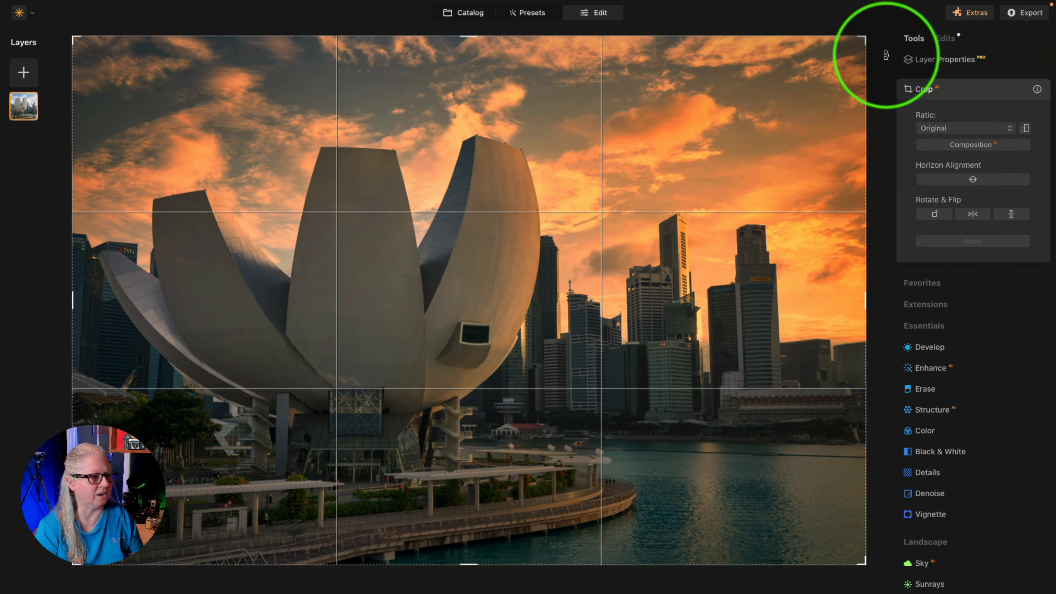
drag(887, 55, 884, 59)
click(956, 94)
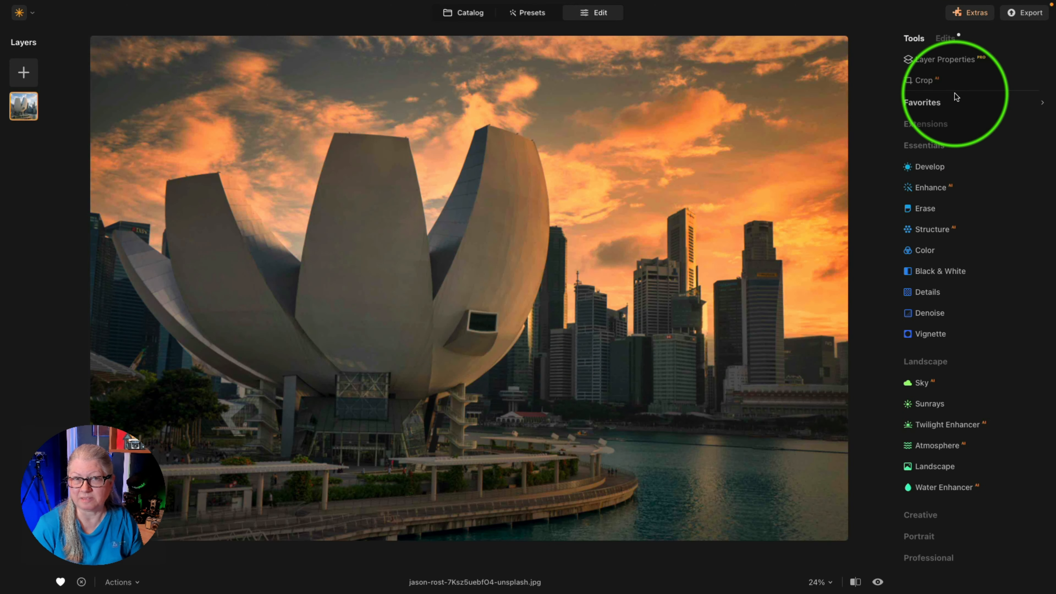
key(backslash)
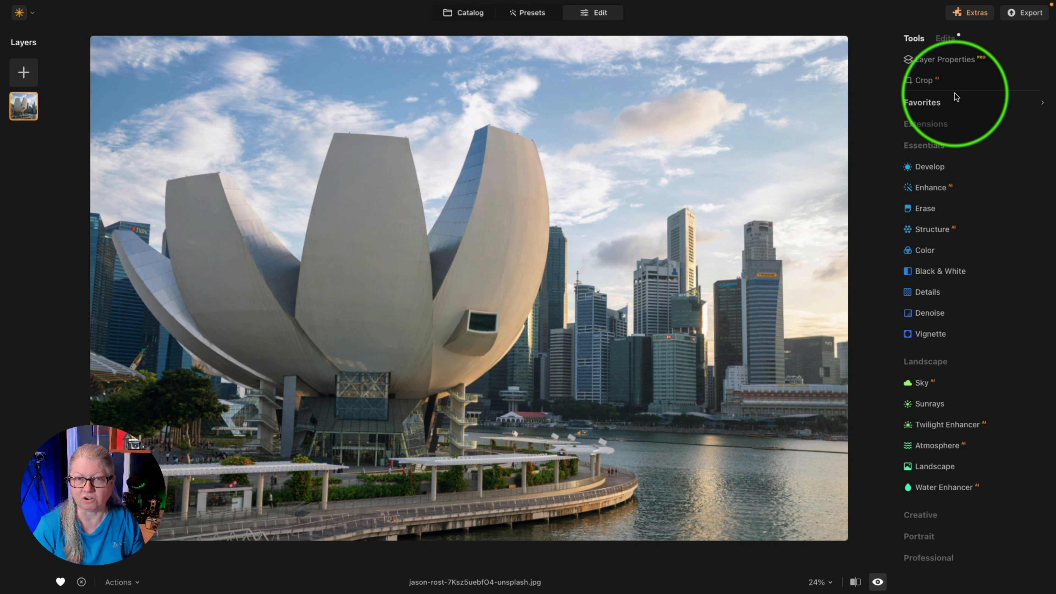
key(backslash)
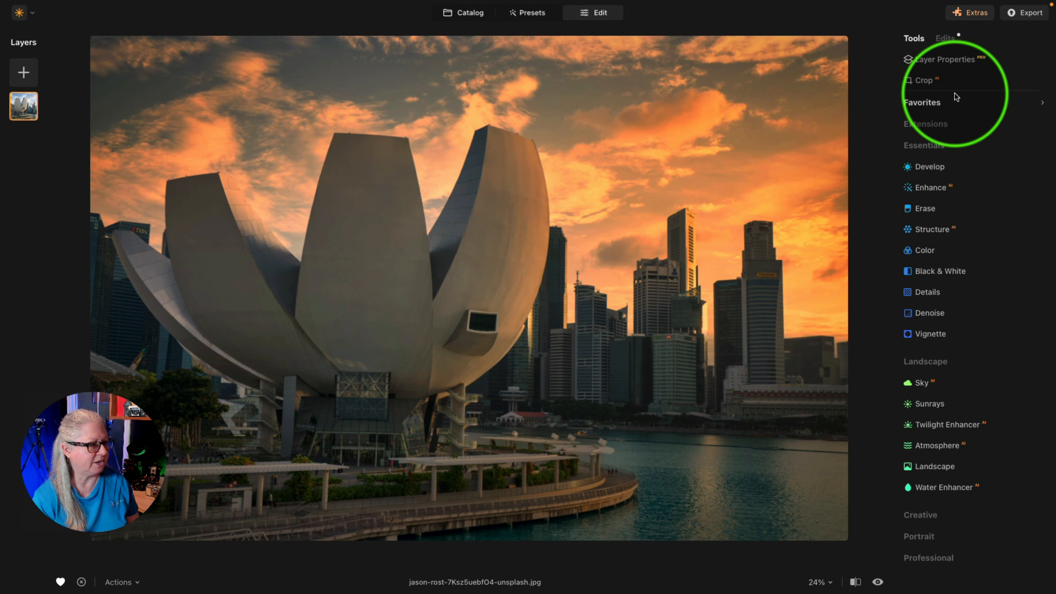
Save the adjustments of the lotus-shaped building photo as a preset.
click(120, 583)
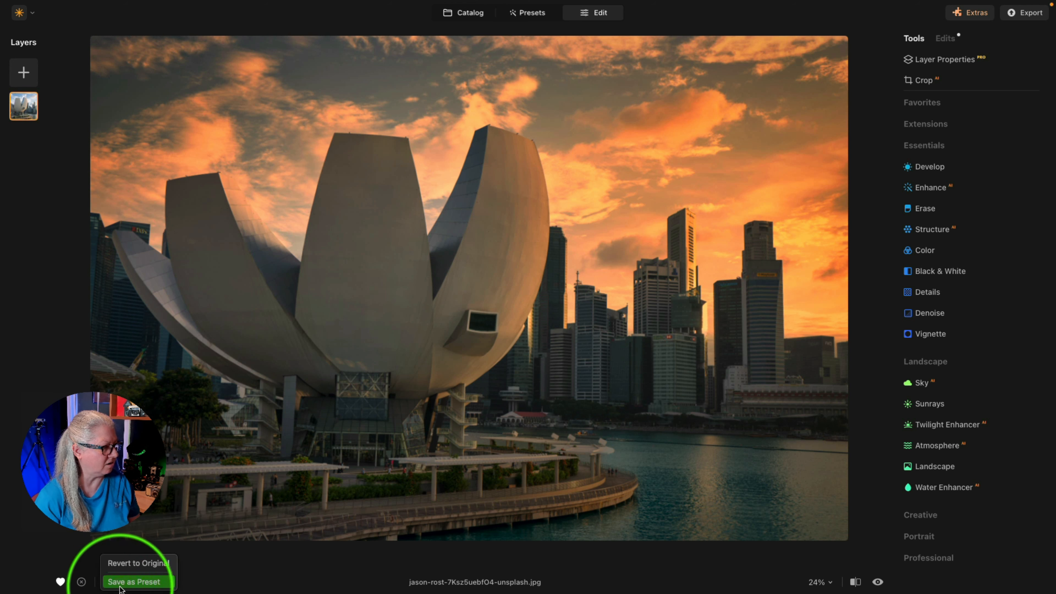
click(127, 583)
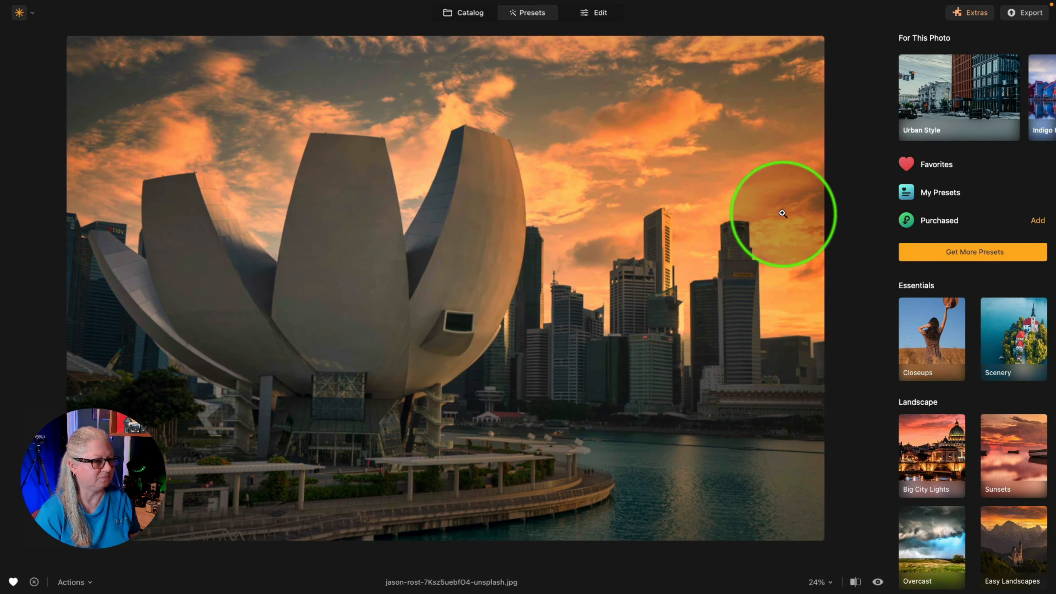
text(sea)
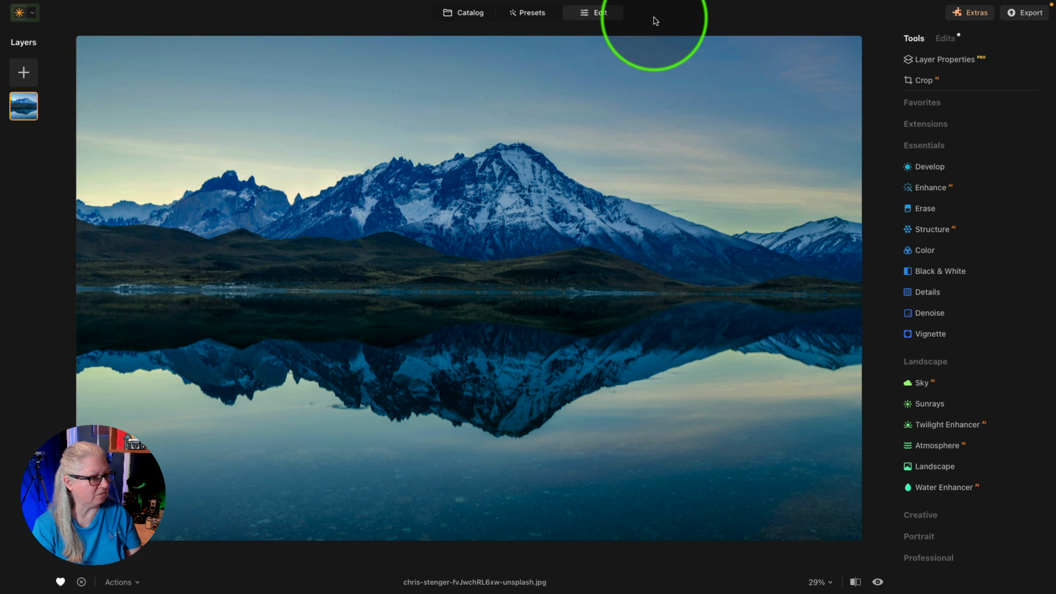
Compare the edited mountain lake photo with its original several times.
key(backslash)
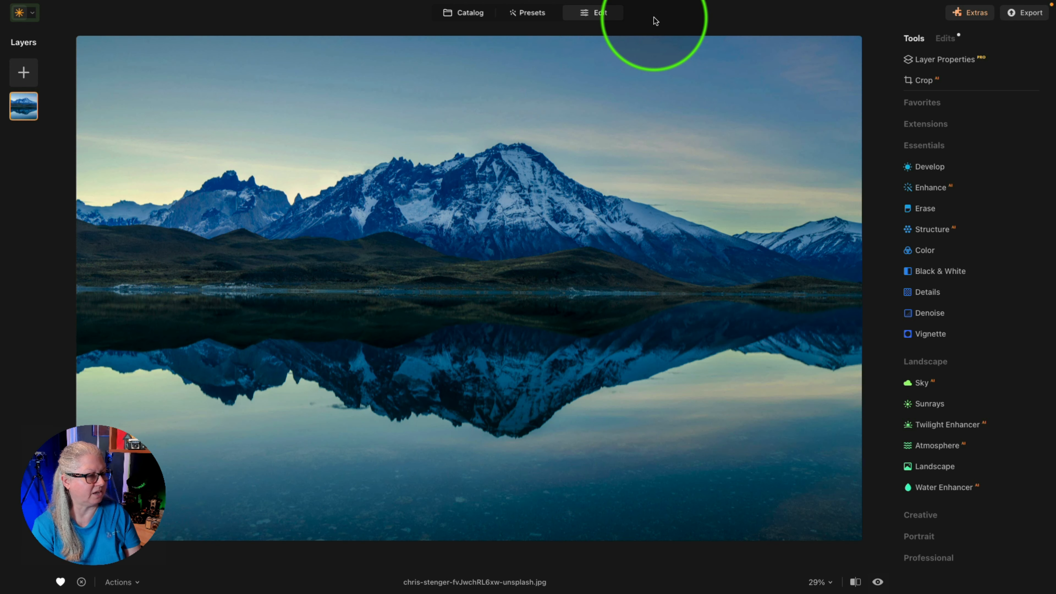
key(backslash)
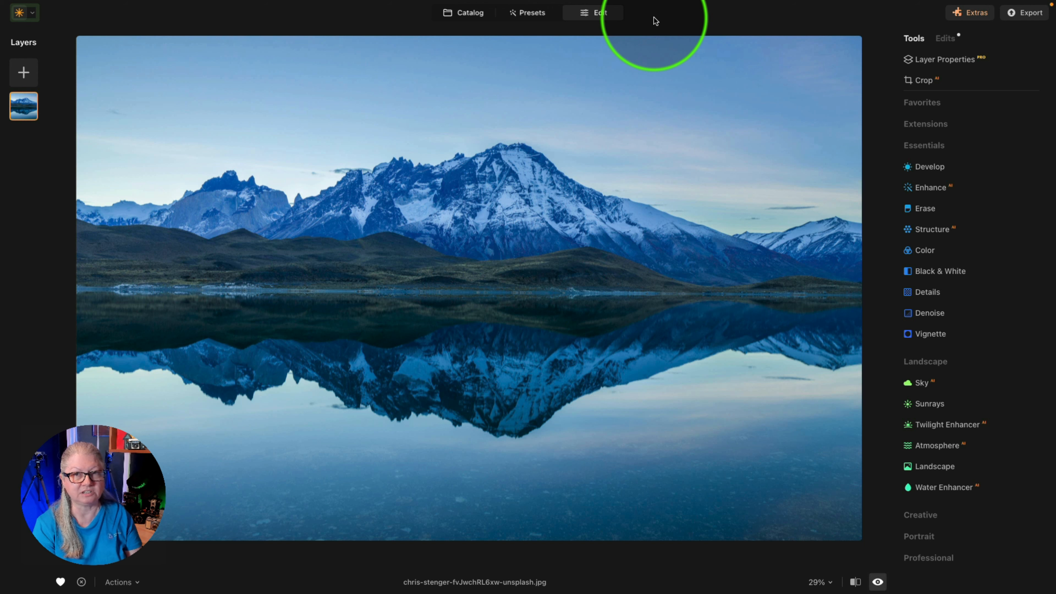
key(backslash)
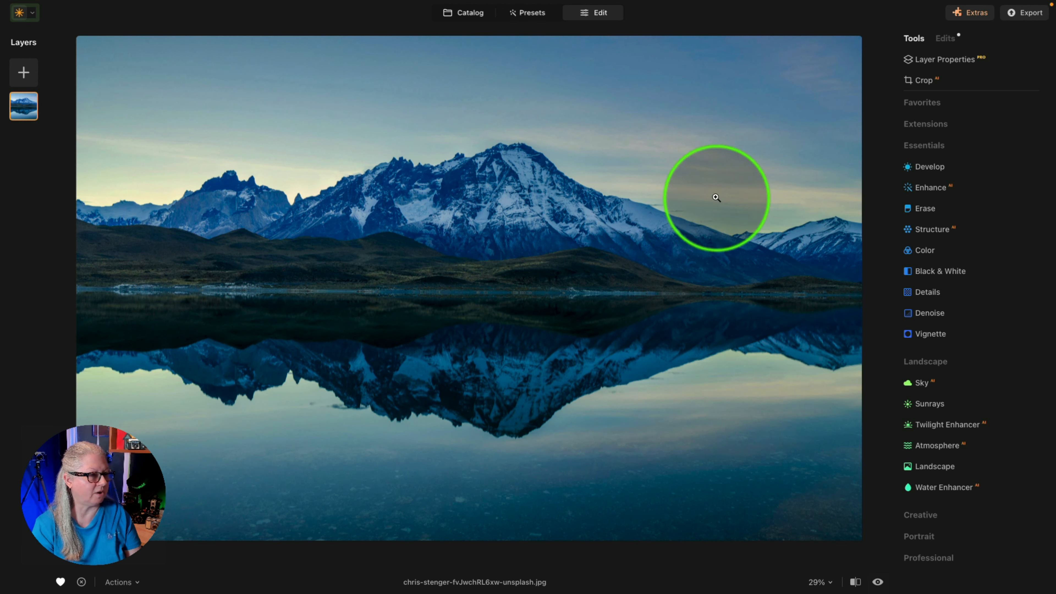
key(backslash)
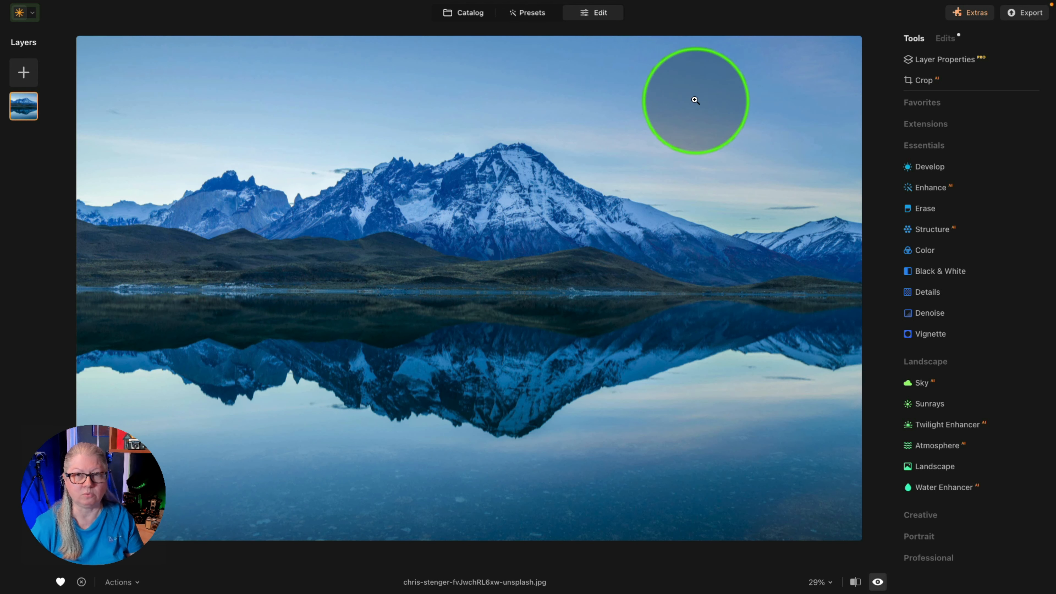
key(backslash)
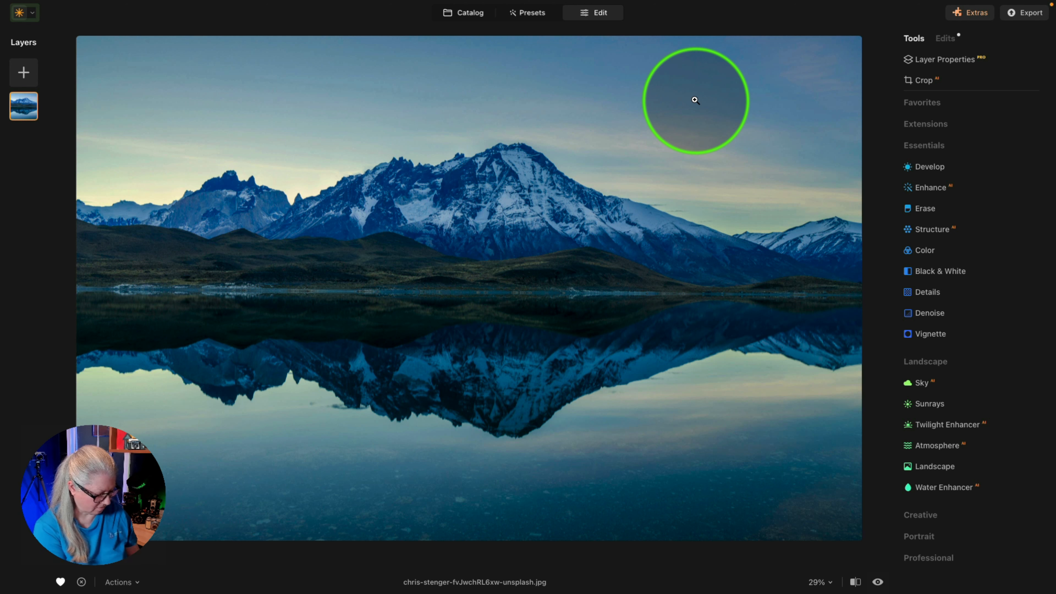
Paste the copied adjustments onto the mountain lake photo and inspect the mountain ridge at 100% magnification.
key(super)
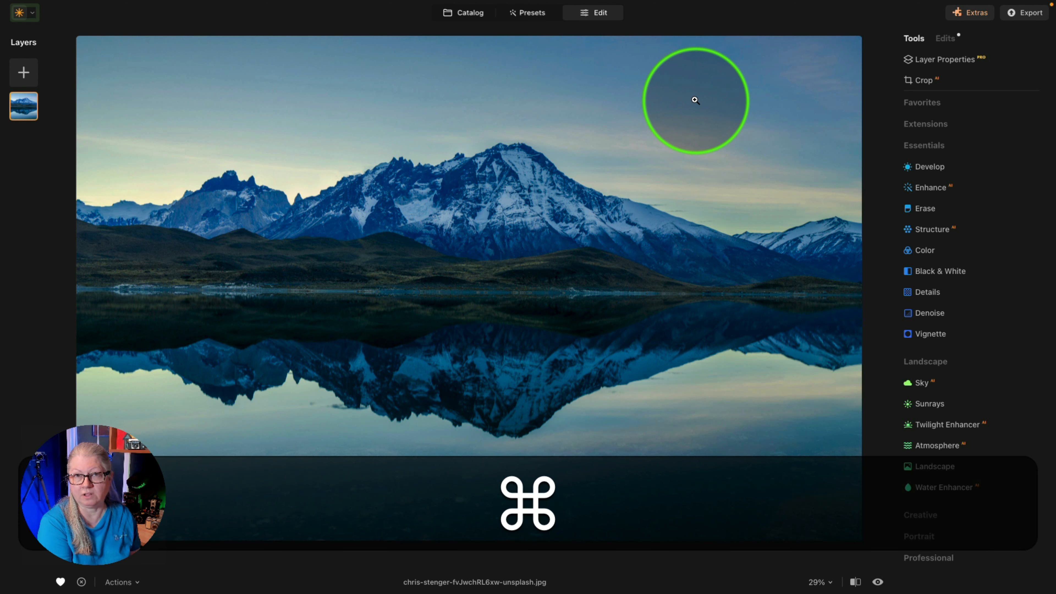
key(super+v)
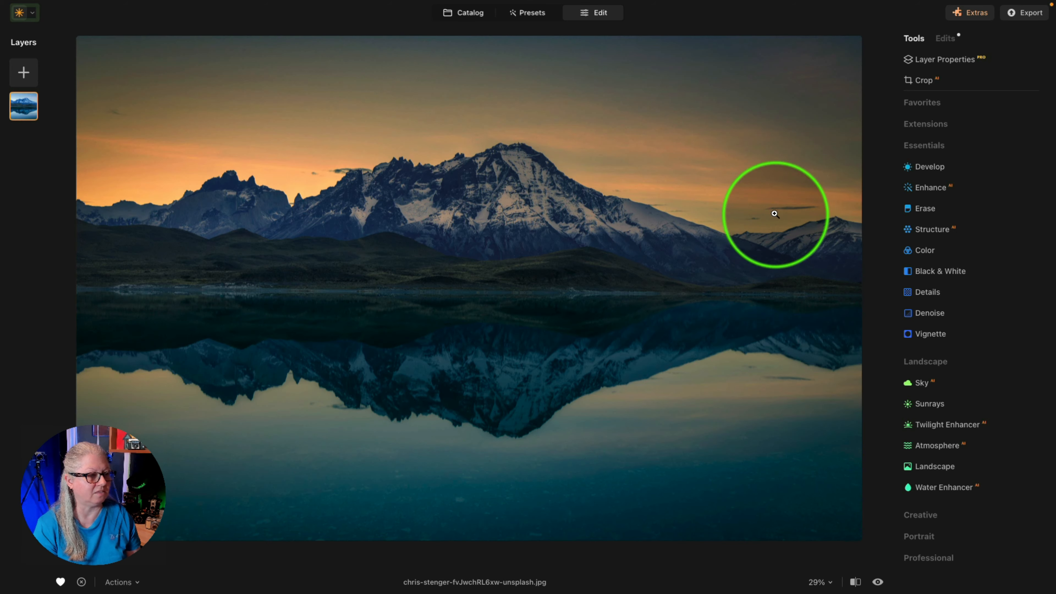
click(309, 178)
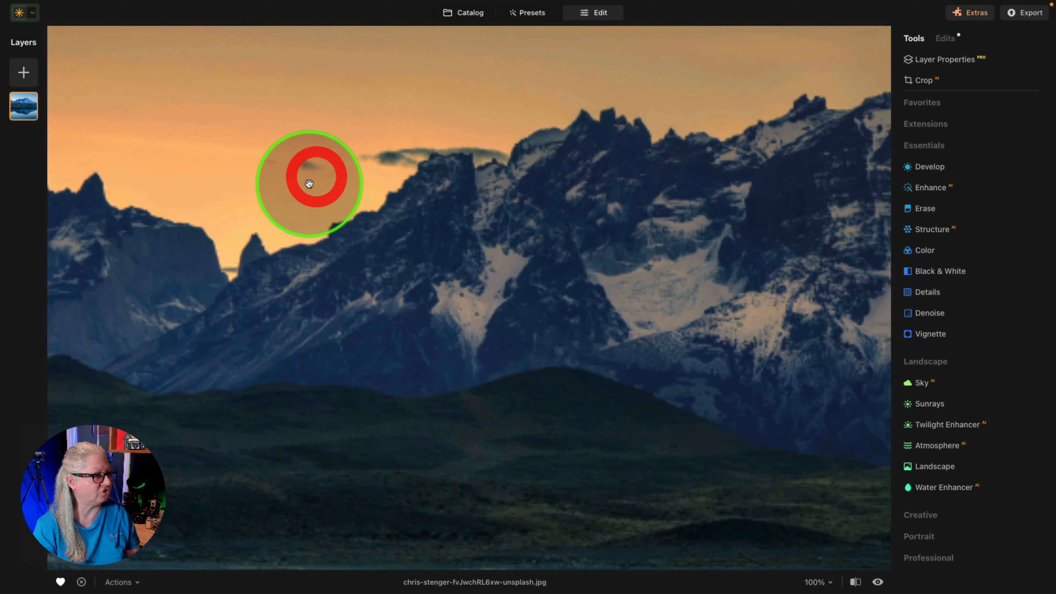
drag(306, 184, 368, 186)
click(368, 186)
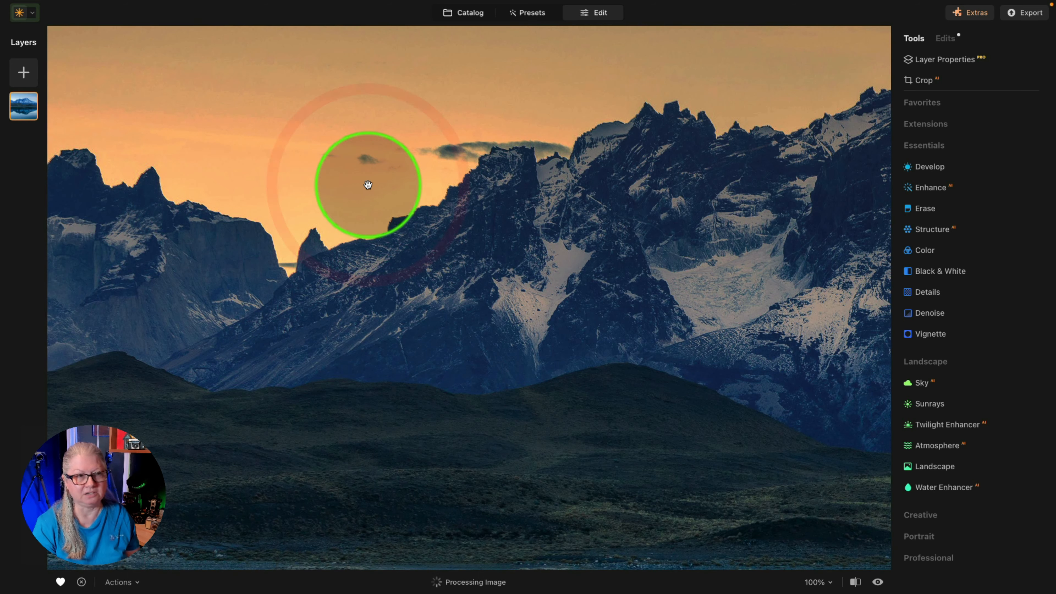
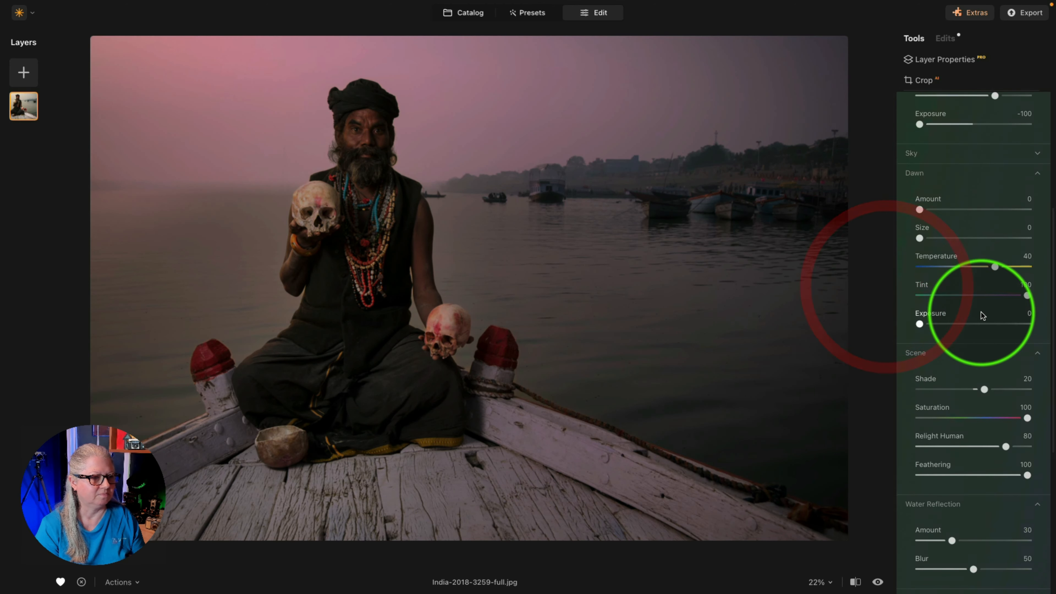
Try the portrait on the boat with the Twilight Enhancer's Dawn exposure and Dawn amount both at 0.
scroll(981, 312, up, 3)
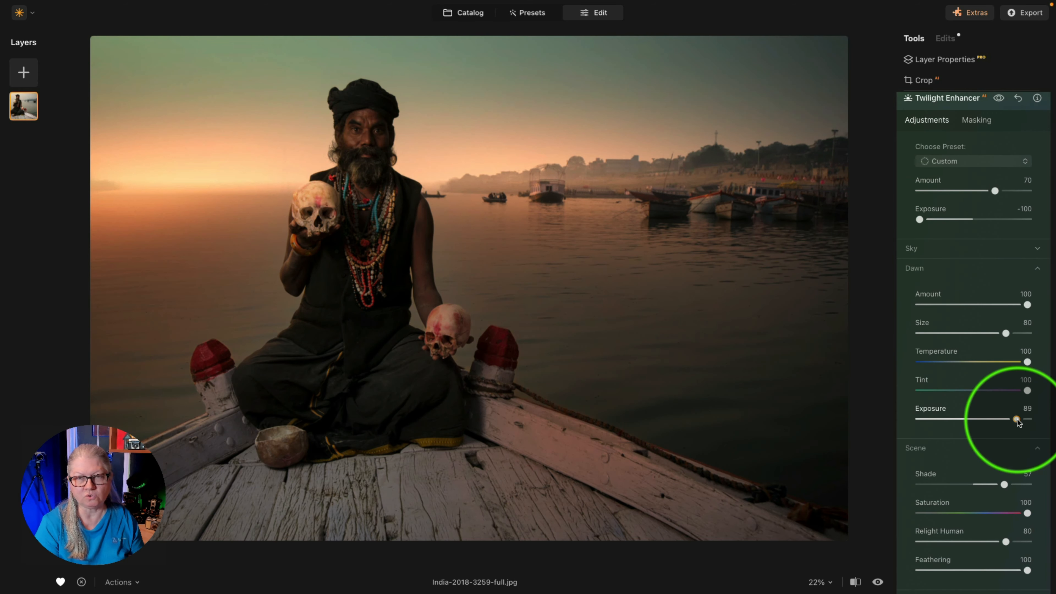
drag(1018, 420, 917, 413)
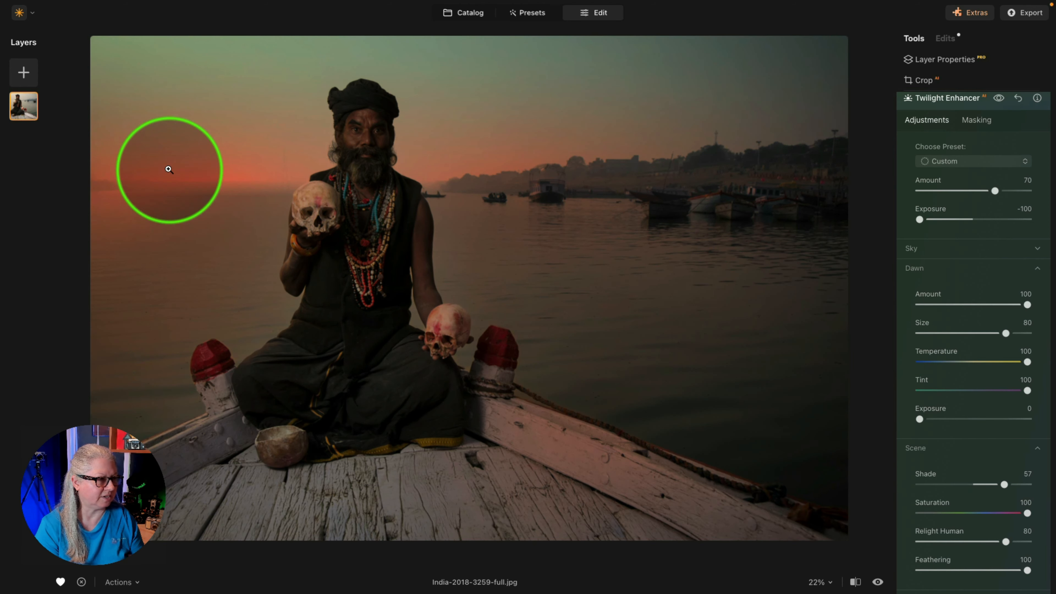
drag(1028, 304, 880, 300)
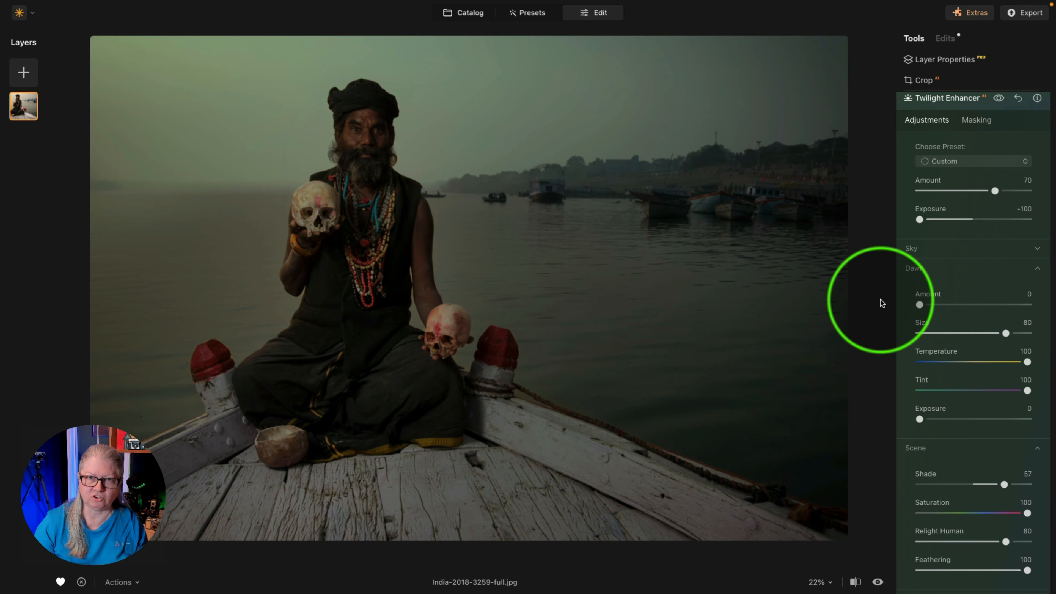
Set the Twilight Enhancer's Dawn amount to 34, size to 74 and exposure to 19 on the boat portrait.
drag(920, 305, 943, 304)
drag(919, 419, 941, 418)
drag(1006, 333, 1001, 333)
drag(944, 304, 958, 304)
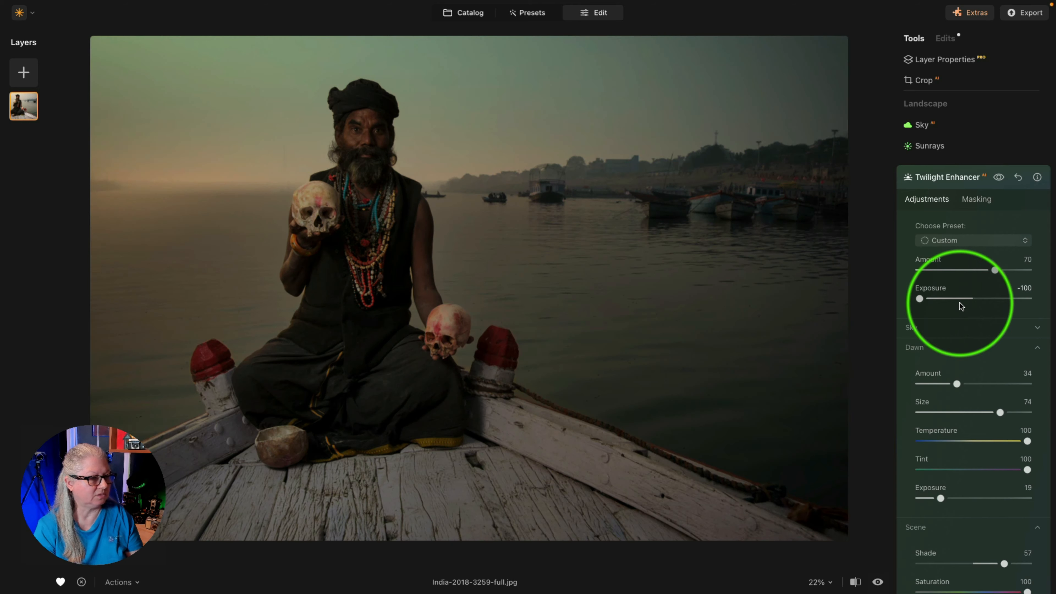
Set the Twilight Enhancer's exposure to -74, scene shade to -54, sky tint to -27, Dawn amount to 28 and Dawn exposure to 9, comparing with the original.
scroll(959, 303, down, 5)
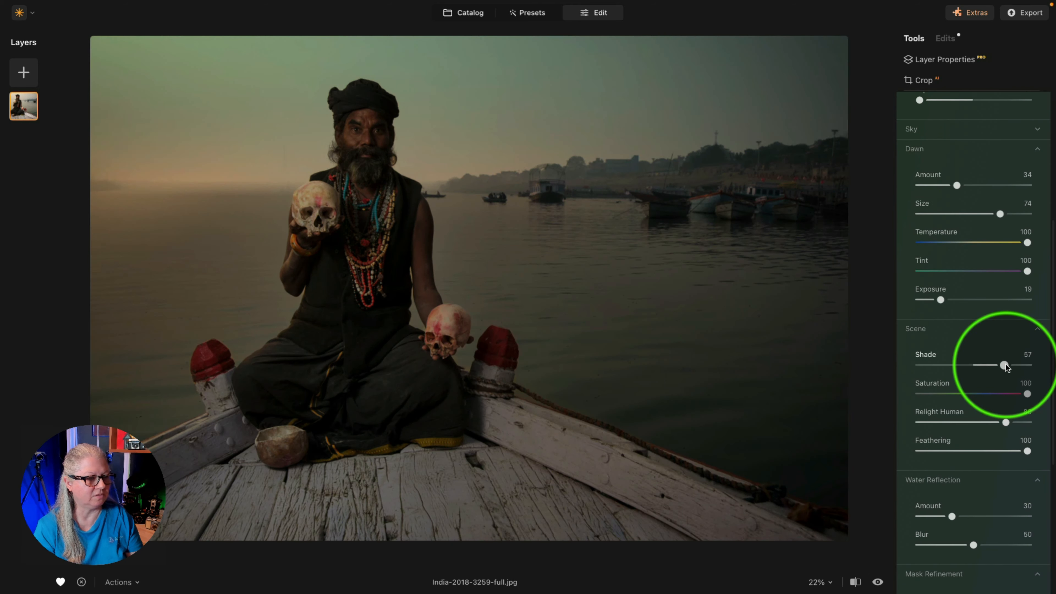
drag(1004, 365, 939, 365)
scroll(946, 214, up, 3)
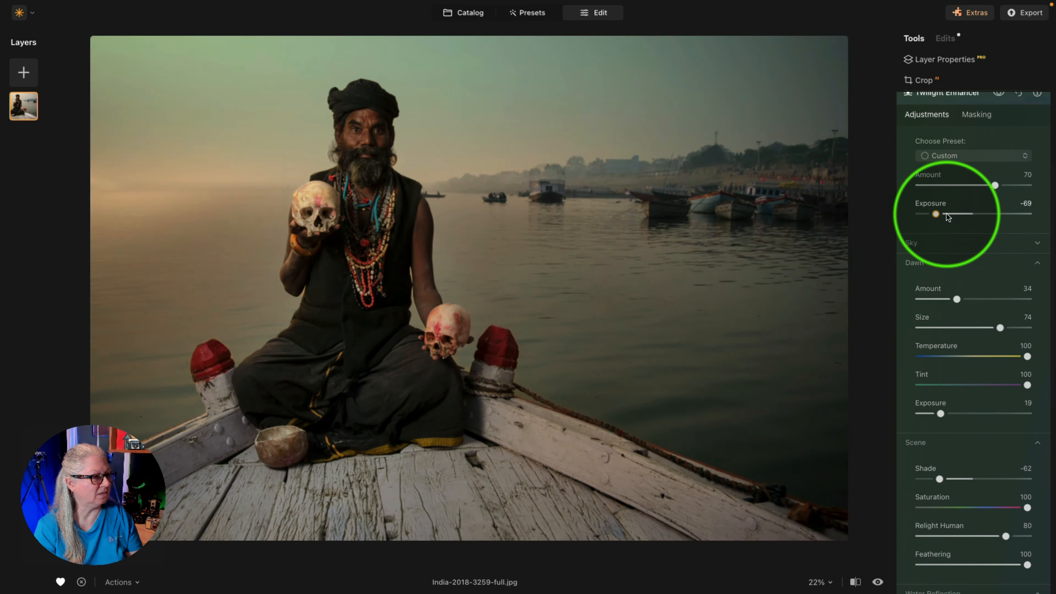
mouse_move(946, 213)
mouse_down()
mouse_move(955, 213)
mouse_move(930, 213)
mouse_move(965, 213)
mouse_move(935, 210)
mouse_up()
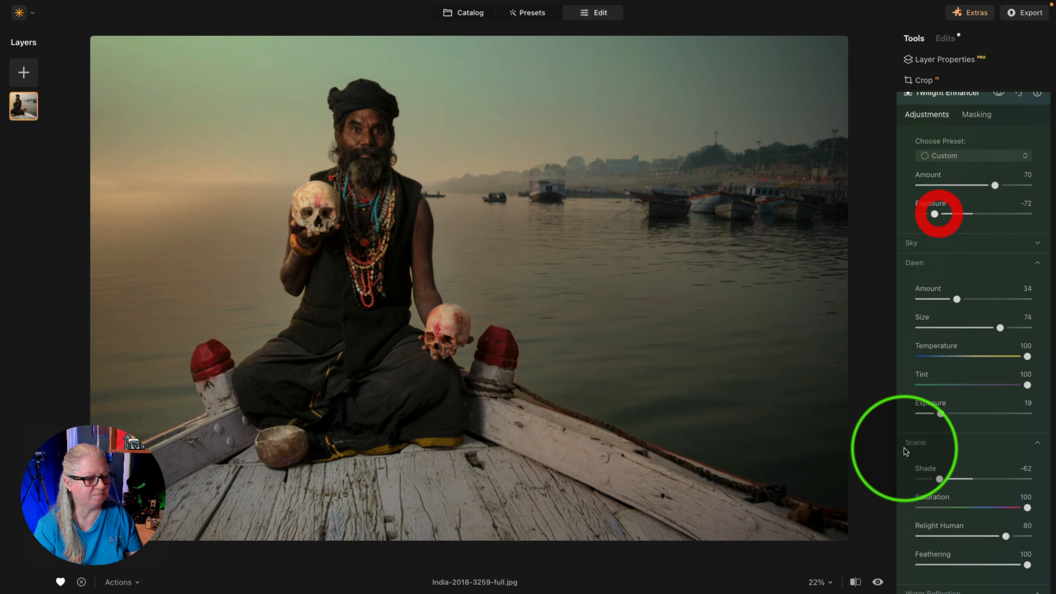
mouse_move(951, 478)
mouse_down()
mouse_move(992, 477)
mouse_move(914, 474)
mouse_move(961, 475)
mouse_up()
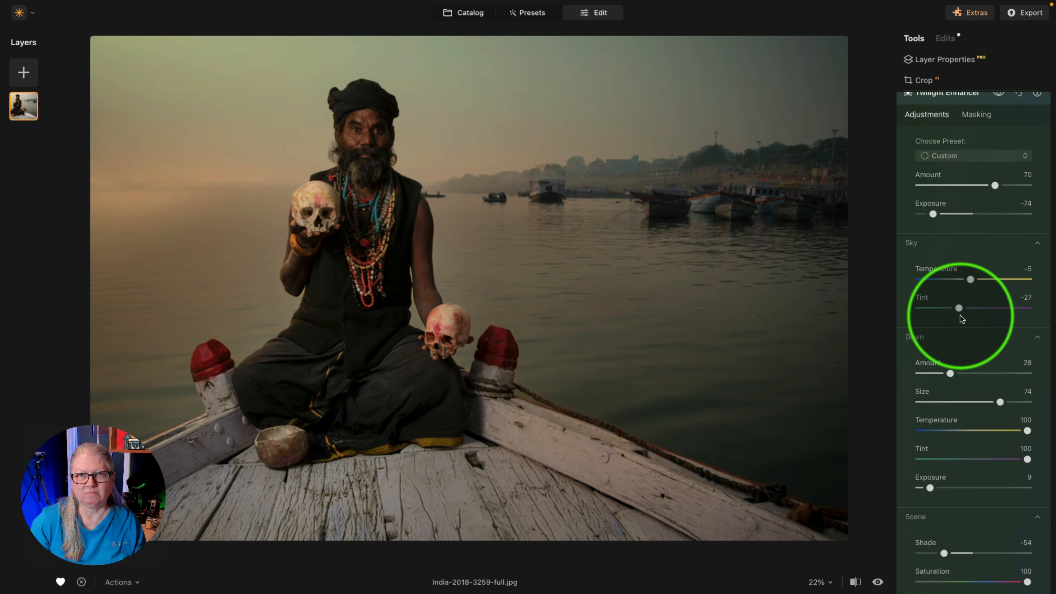
key(backslash)
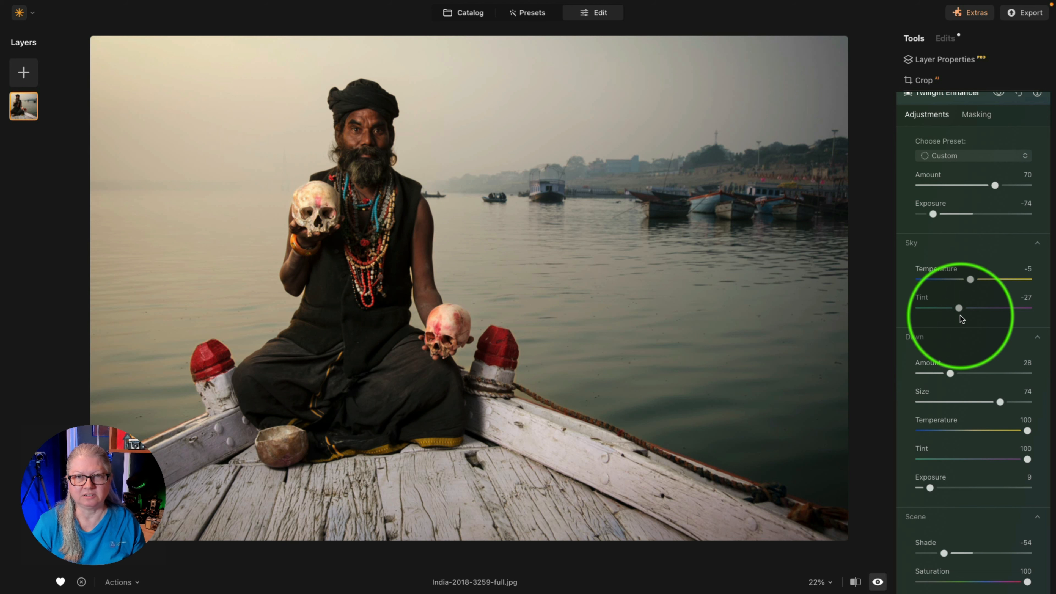
key(backslash)
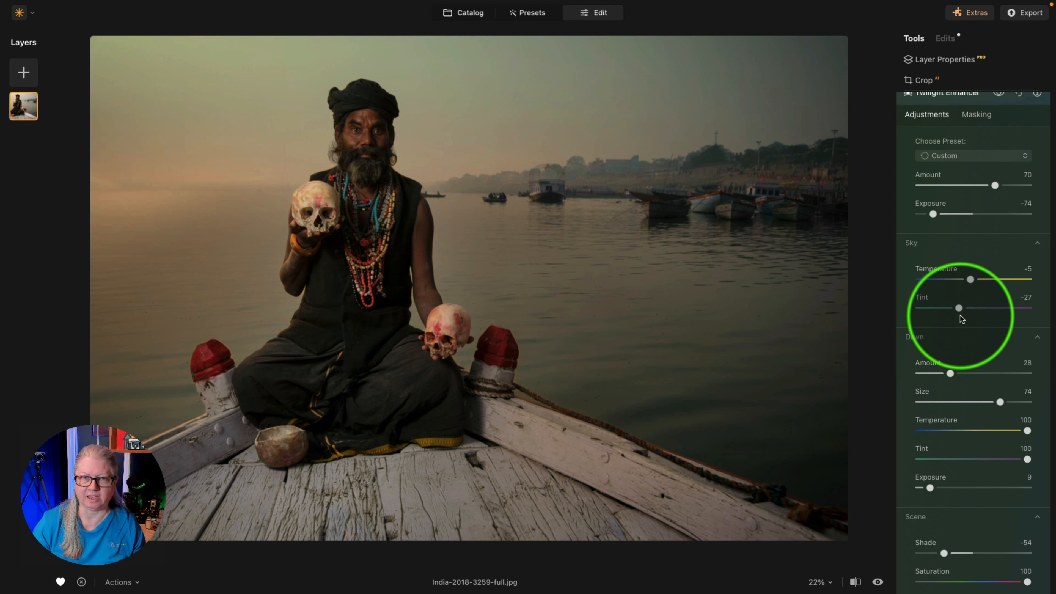
Add Atmosphere fog to the boat portrait with amount 39, depth 42 and lightness 45, and compare the photo with and without it.
scroll(962, 319, up, 3)
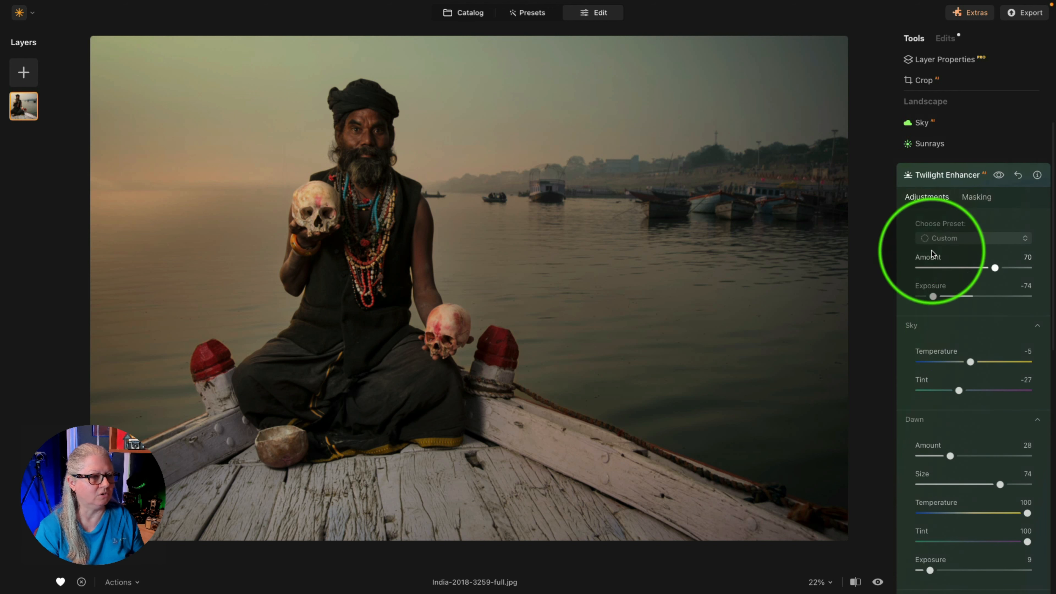
click(953, 179)
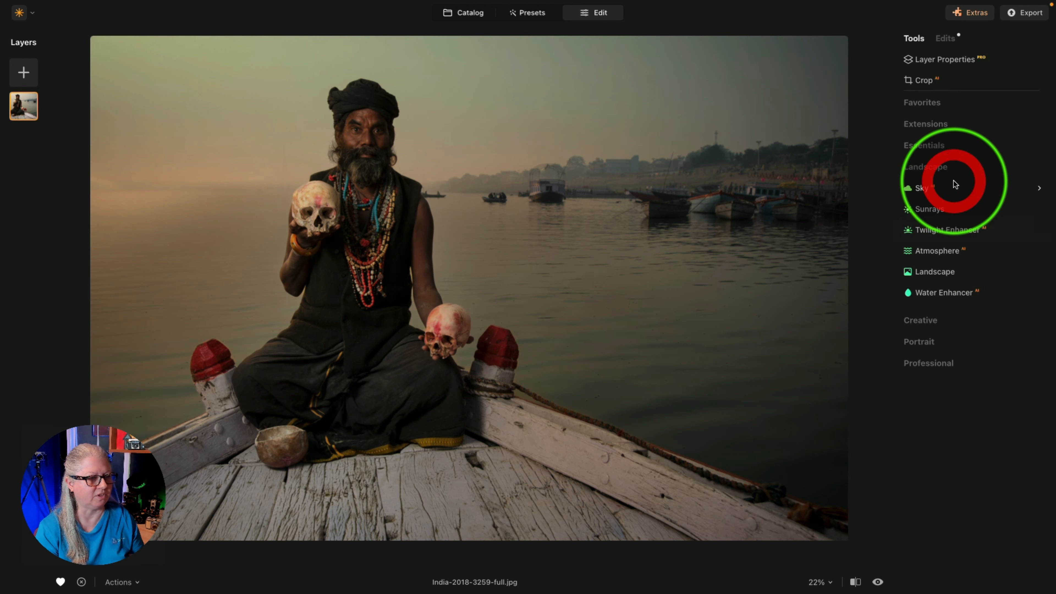
click(933, 251)
click(970, 310)
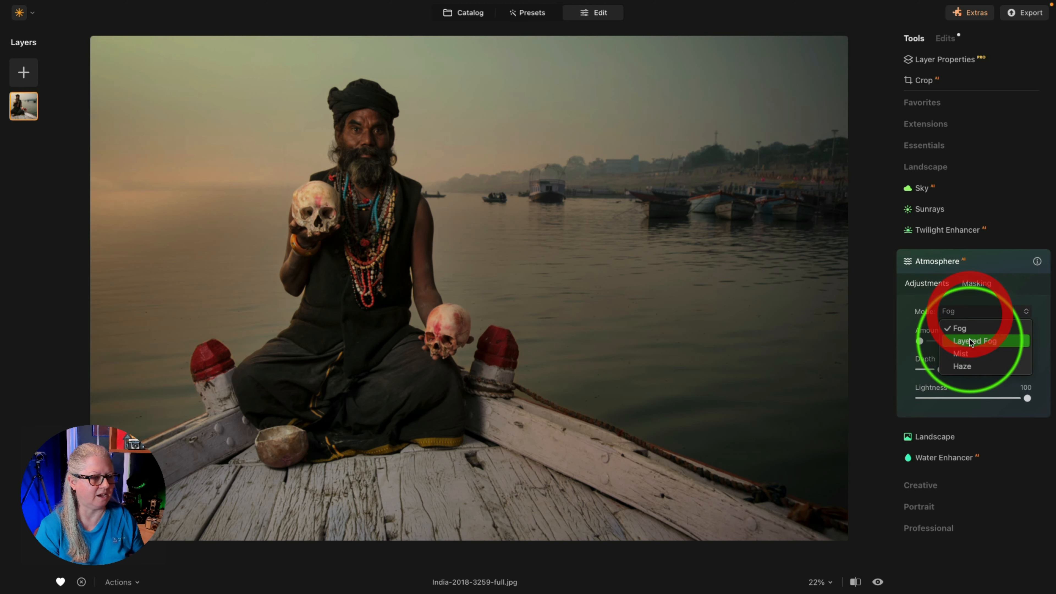
click(963, 354)
click(998, 262)
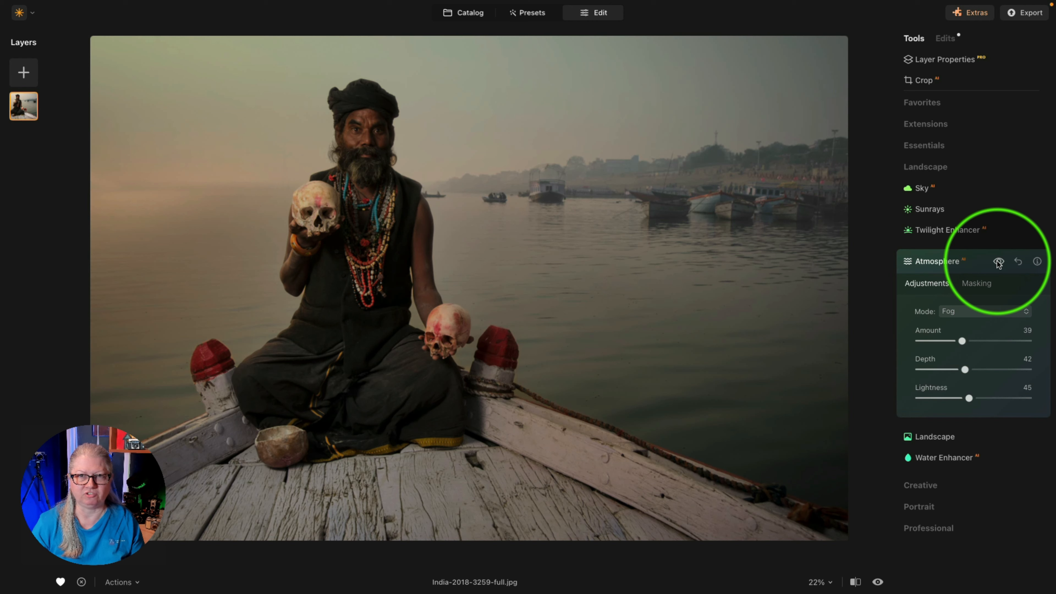
click(998, 263)
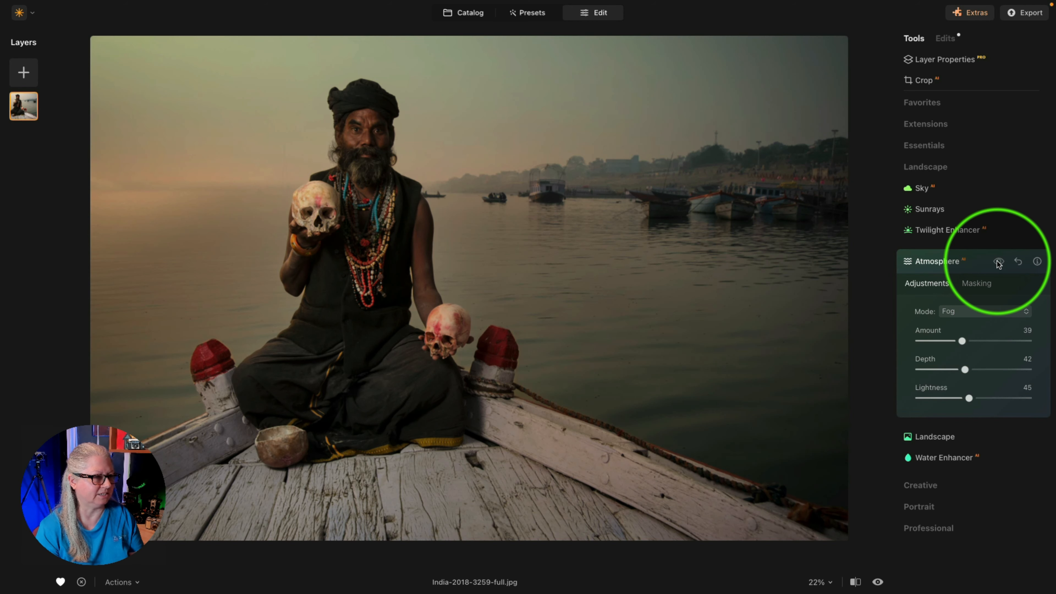
click(998, 262)
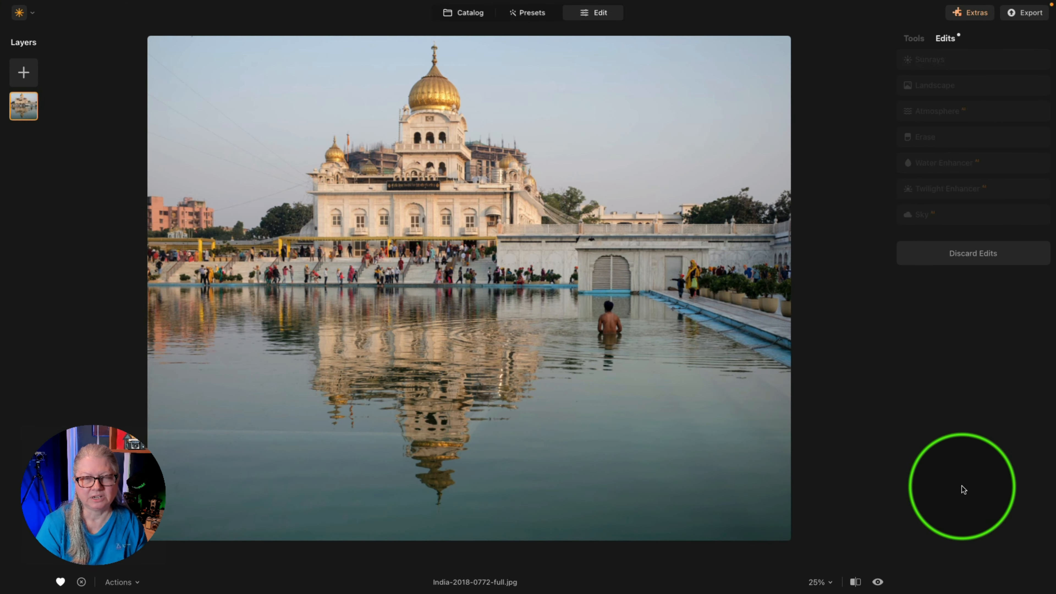
Switch the temple photo's edits on one by one: Sky, Twilight Enhancer, Water Enhancer, Erase, Atmosphere, Landscape and Sunrays.
click(961, 217)
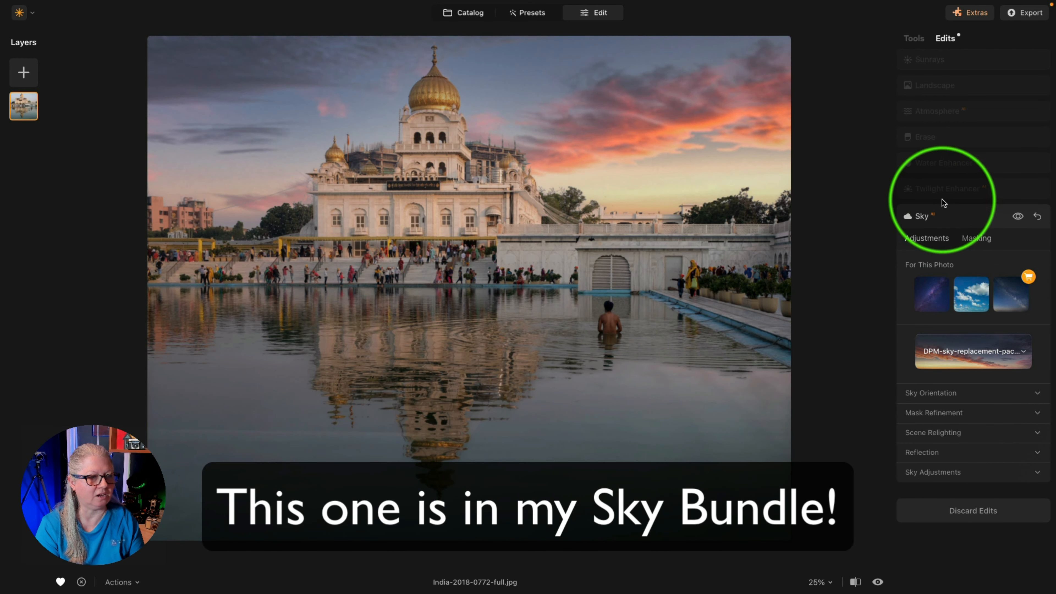
click(957, 192)
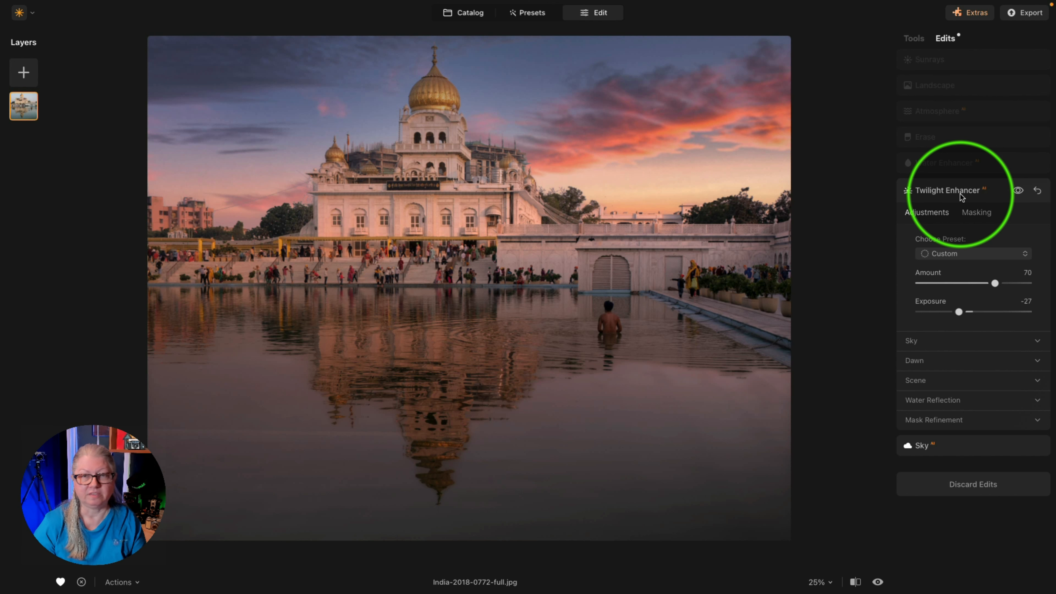
click(958, 169)
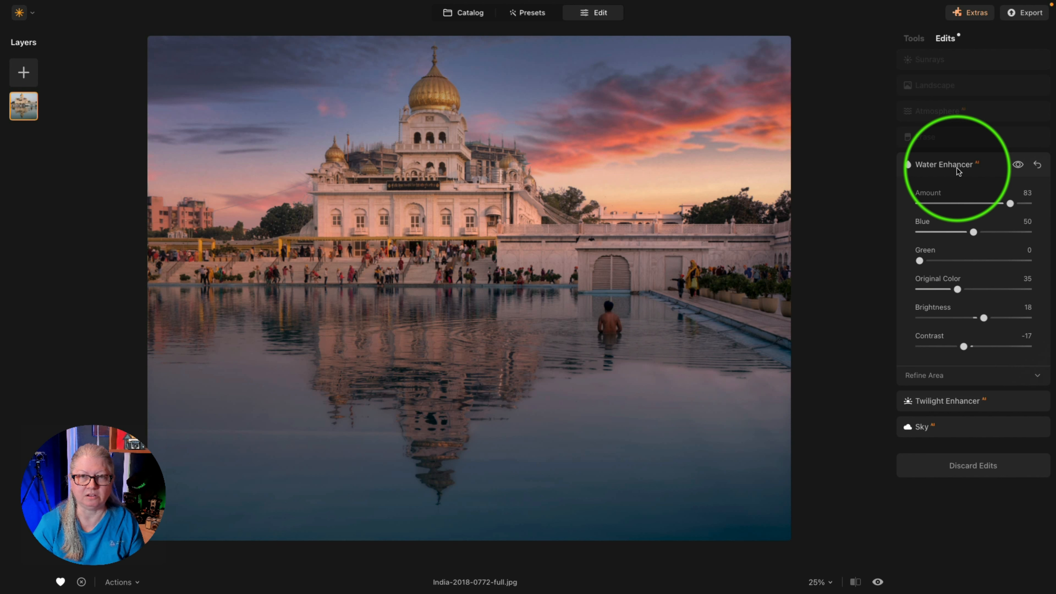
click(952, 140)
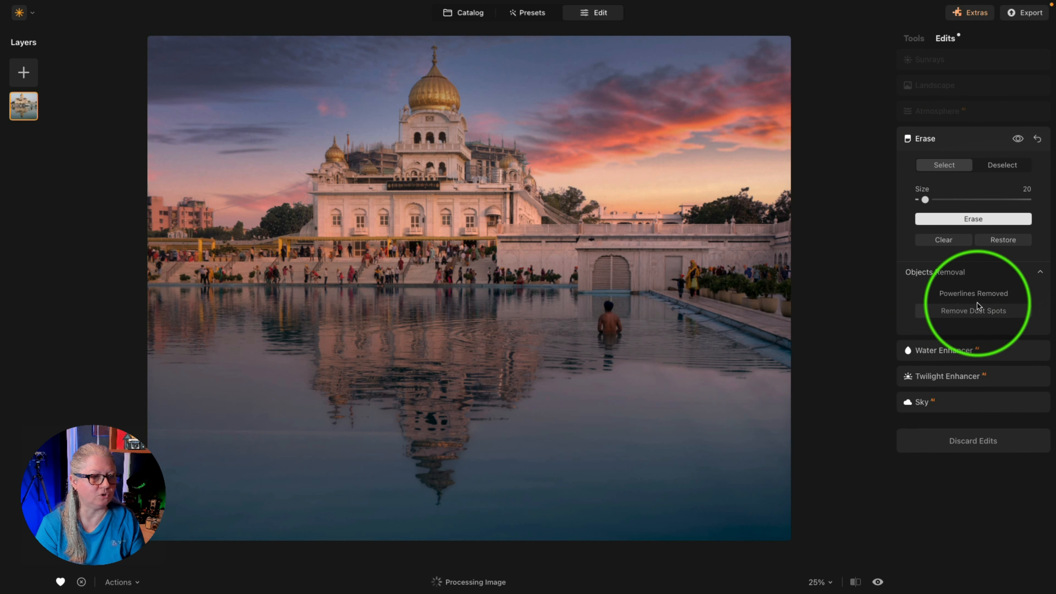
click(977, 117)
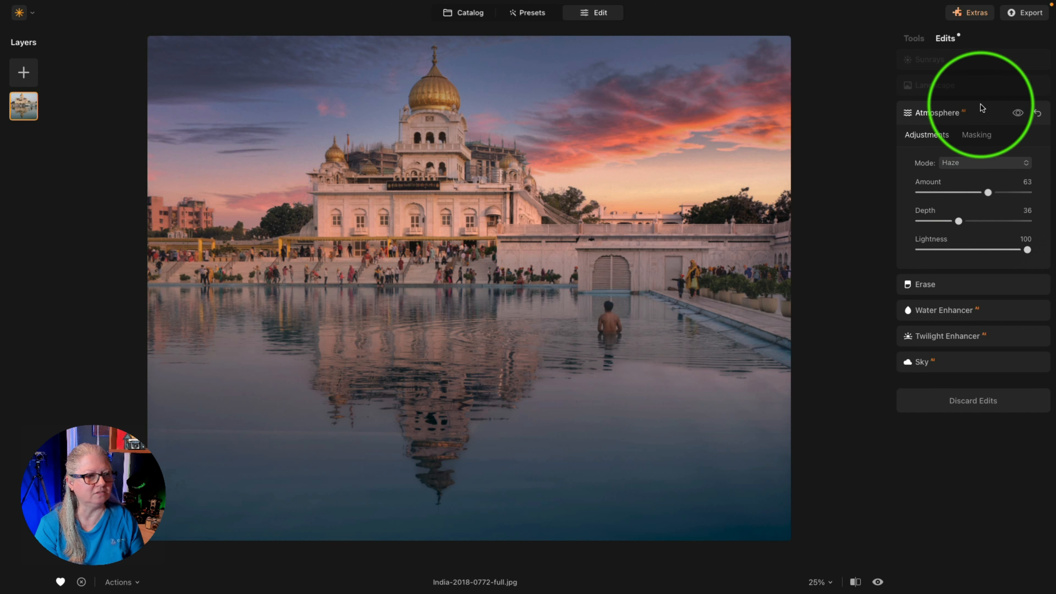
click(974, 86)
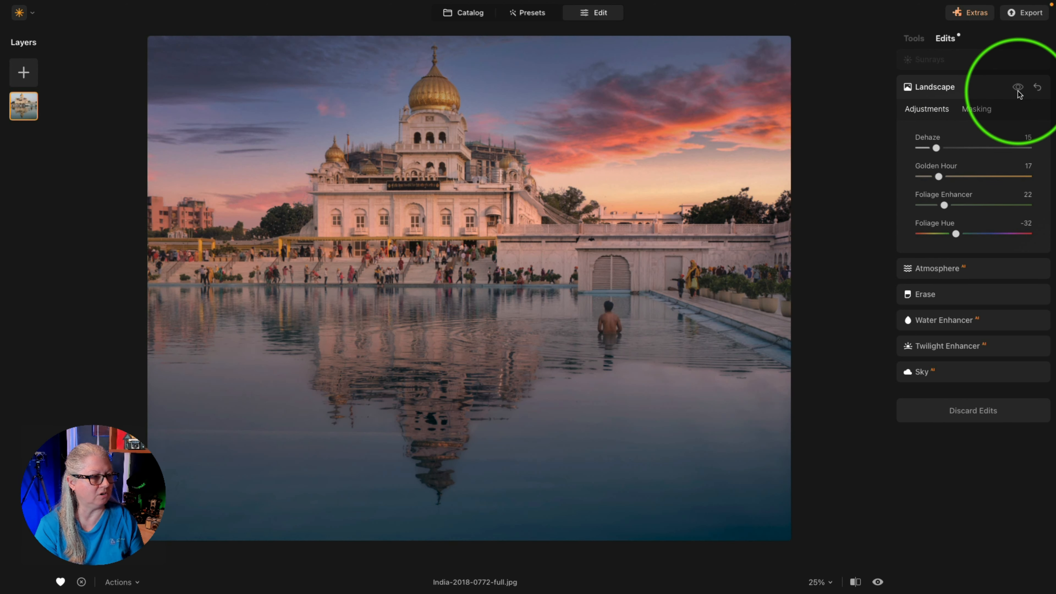
click(968, 62)
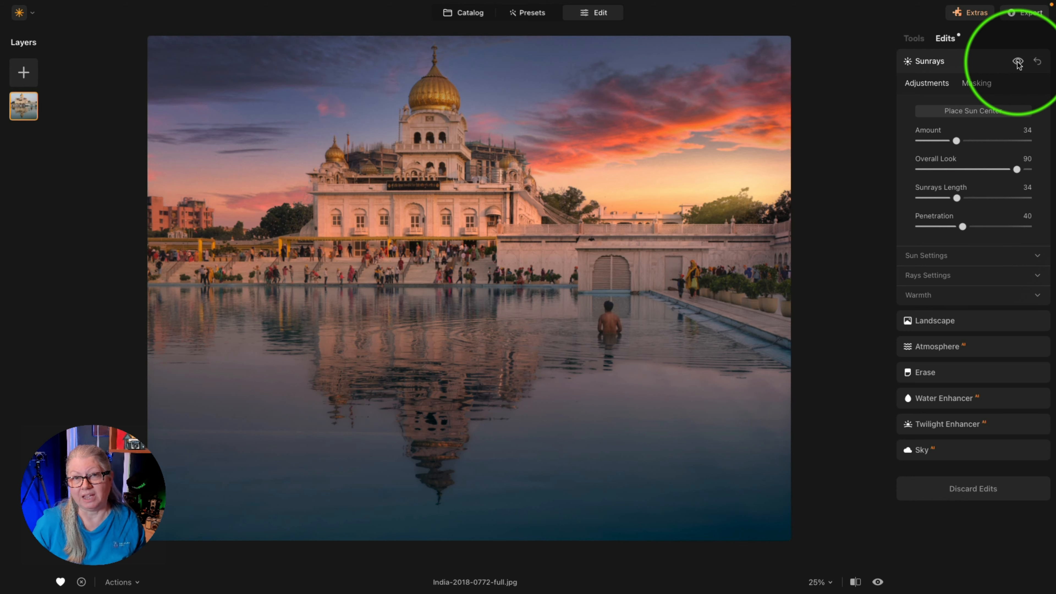
Compare the edited temple photo and the sailing ship photo with their originals.
key(backslash)
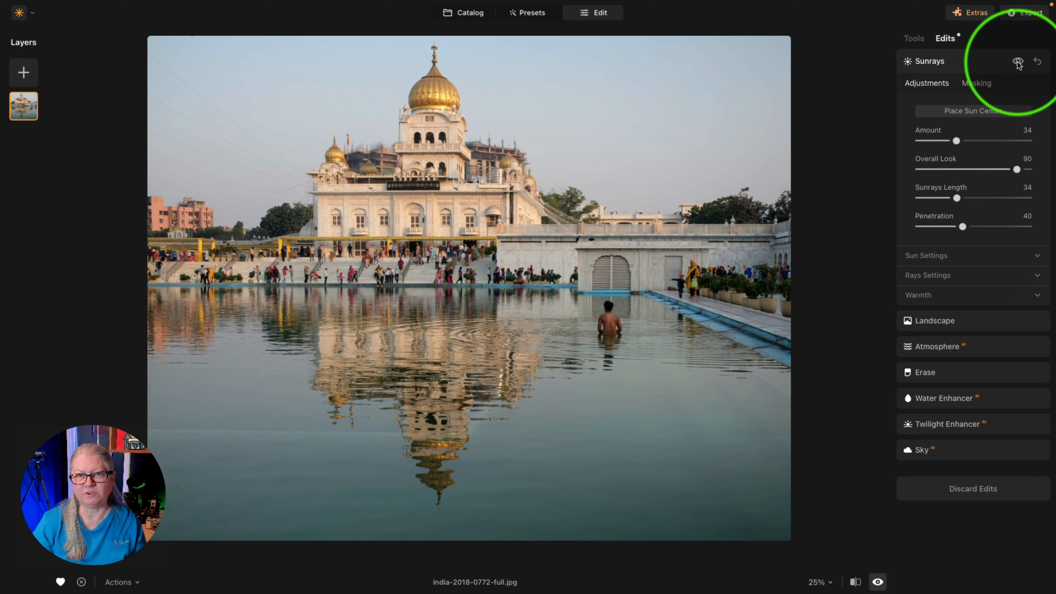
key(backslash)
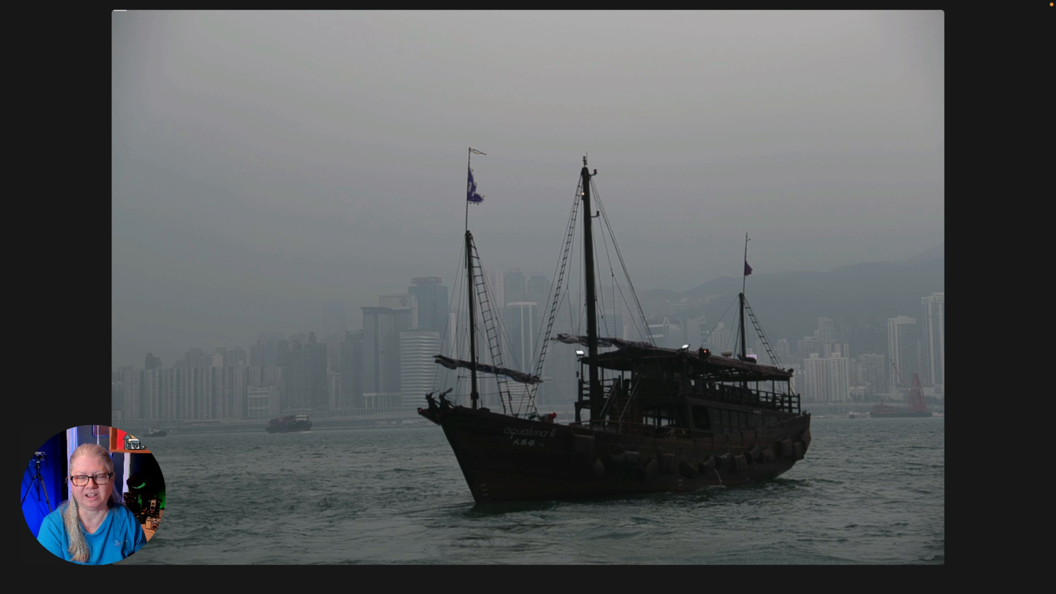
key(backslash)
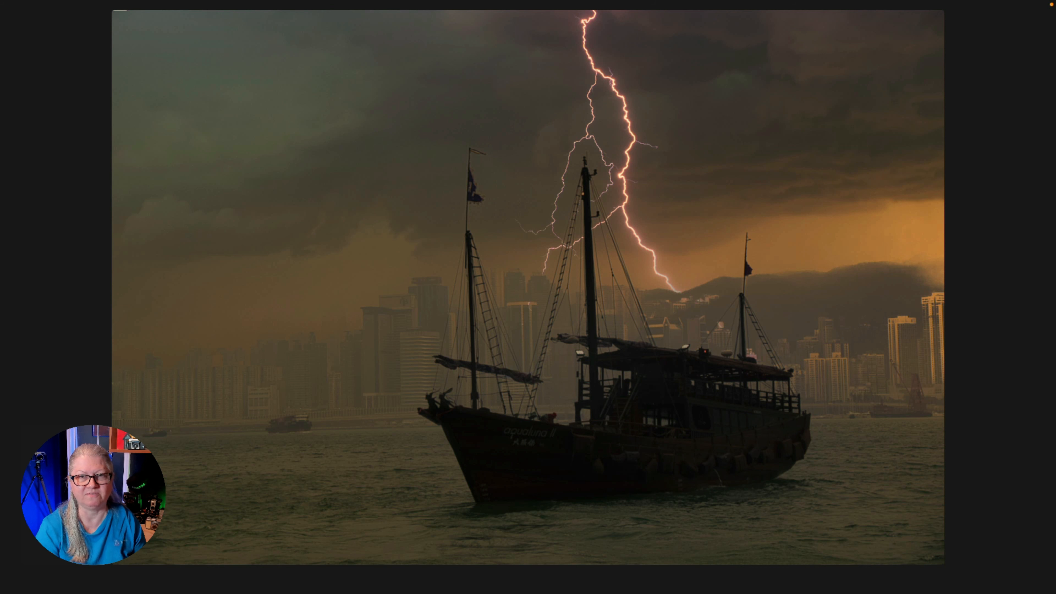